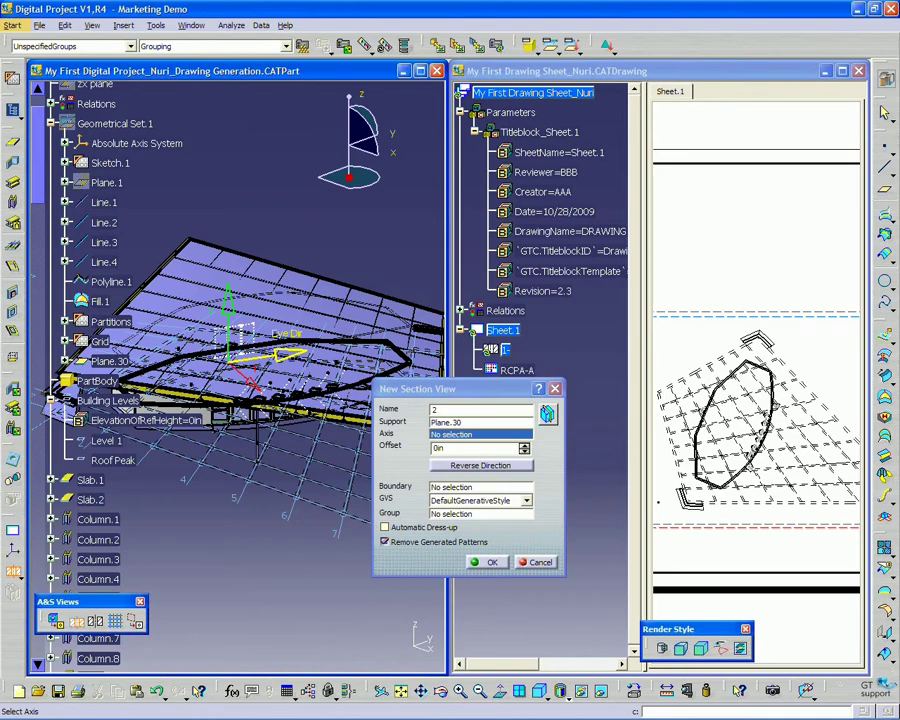
Create section view 2 on Plane.30, using the Absolute Axis System as axis and an offset of -36in
click(545, 410)
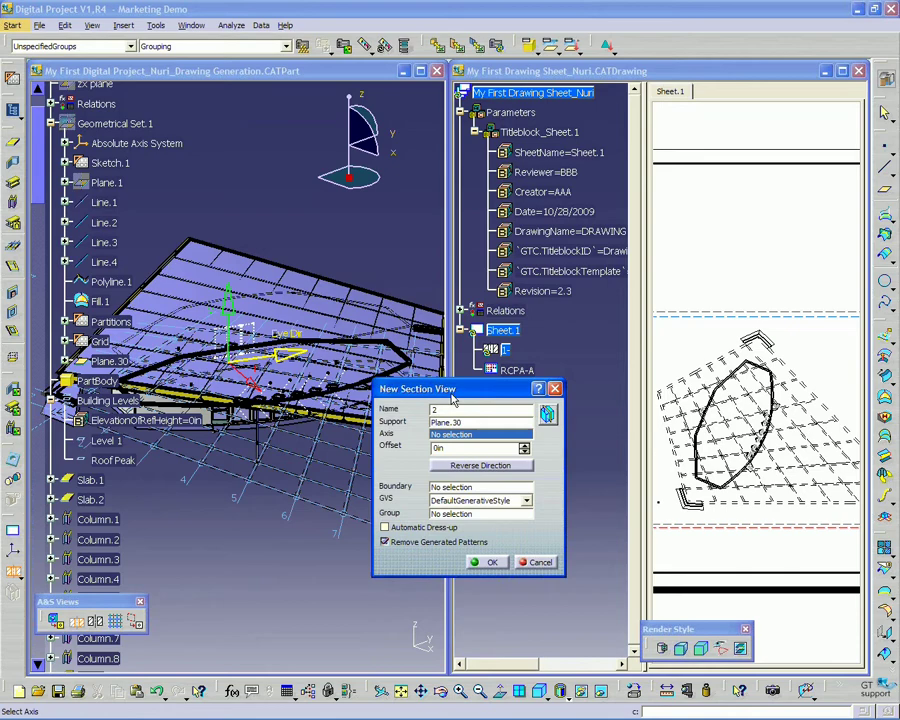
drag(452, 398, 484, 395)
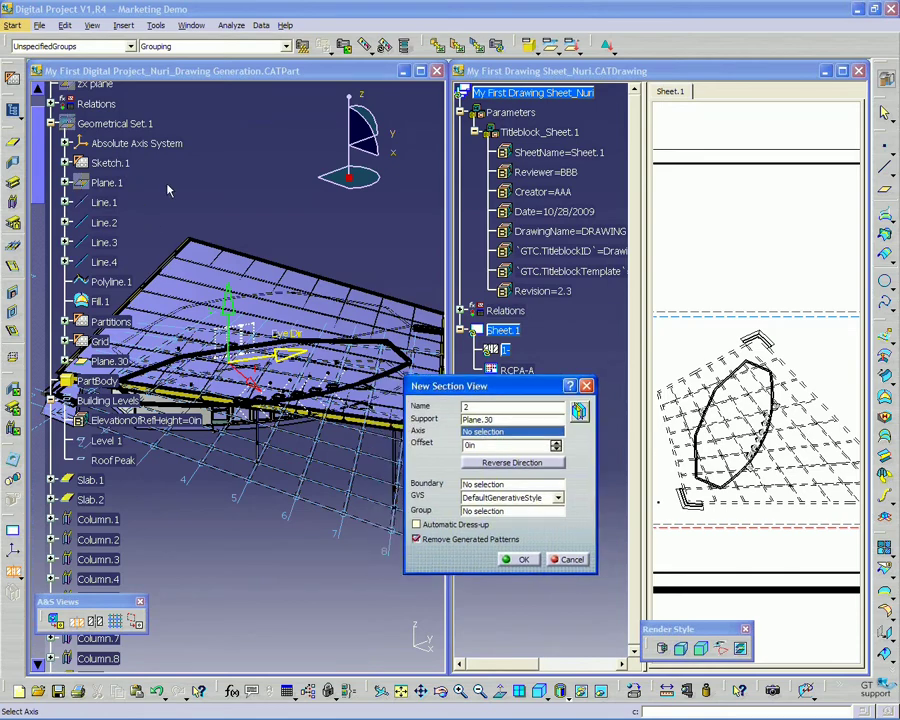
click(118, 143)
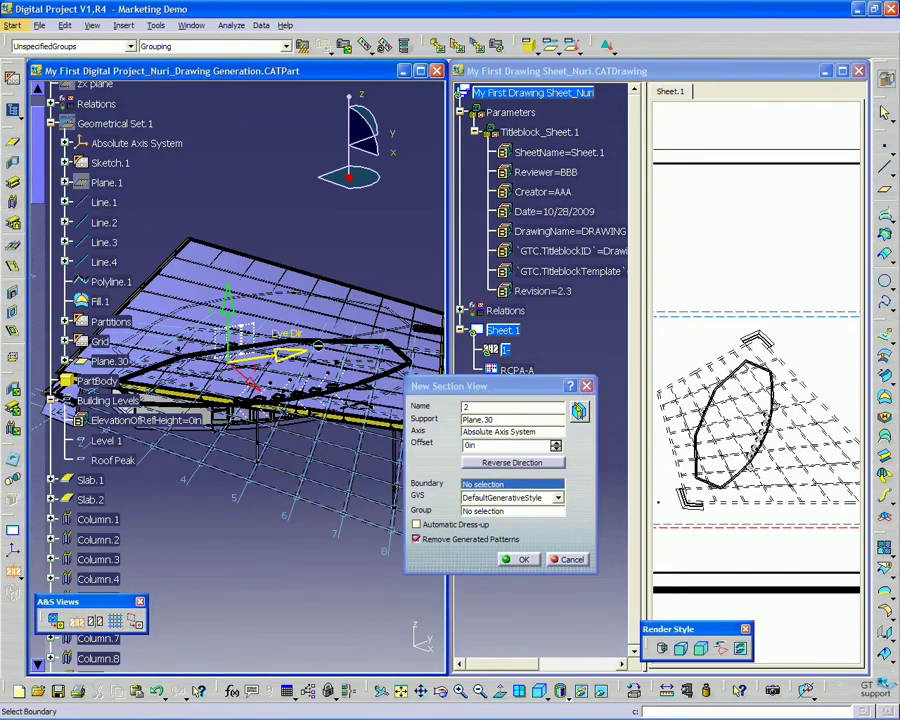
double_click(490, 447)
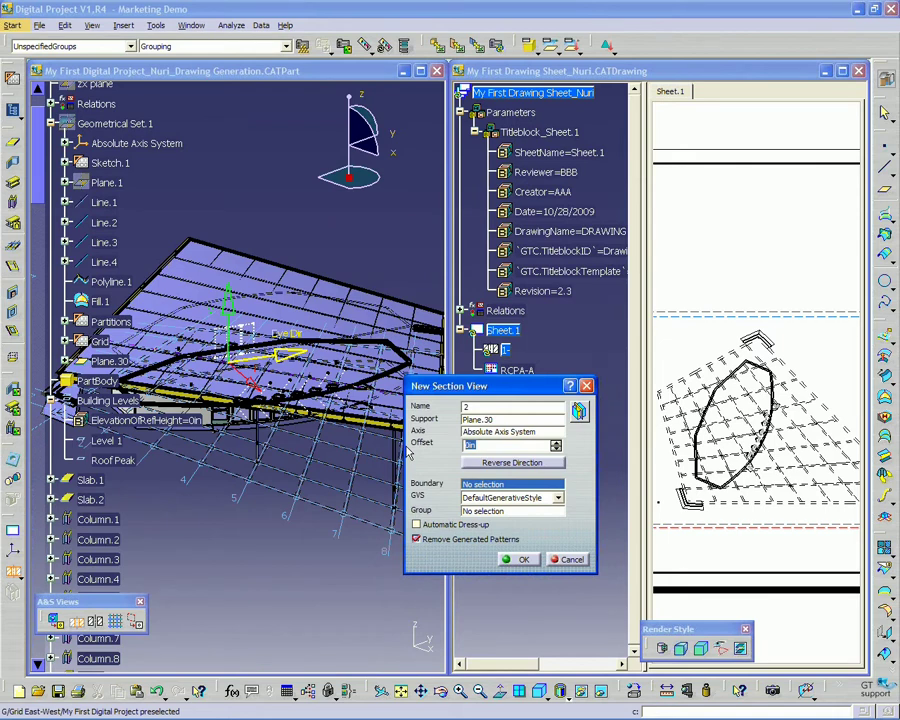
text(-36)
key(Tab)
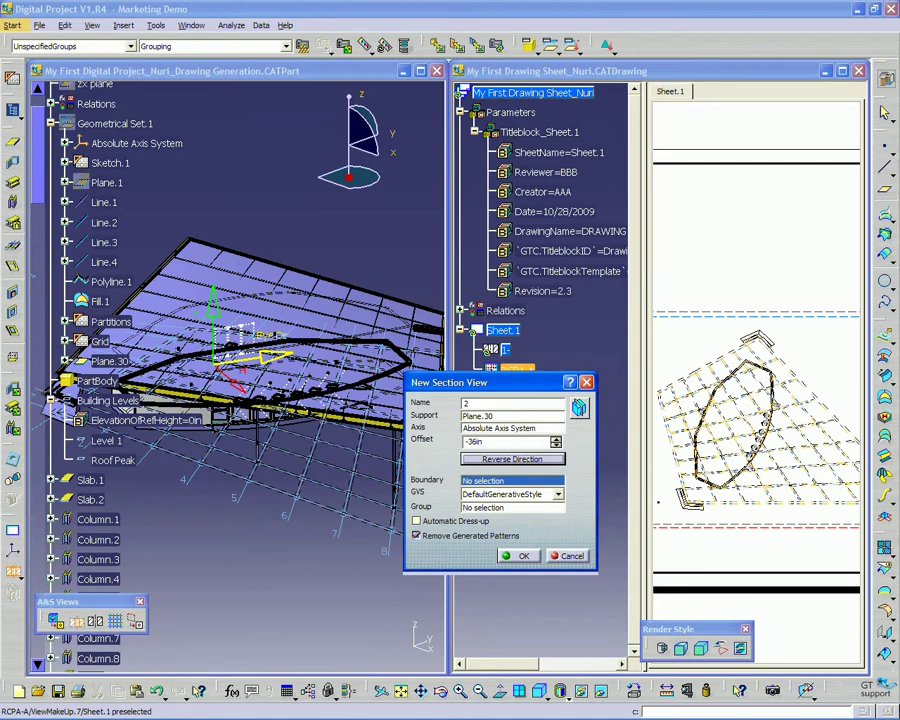
drag(479, 389, 409, 297)
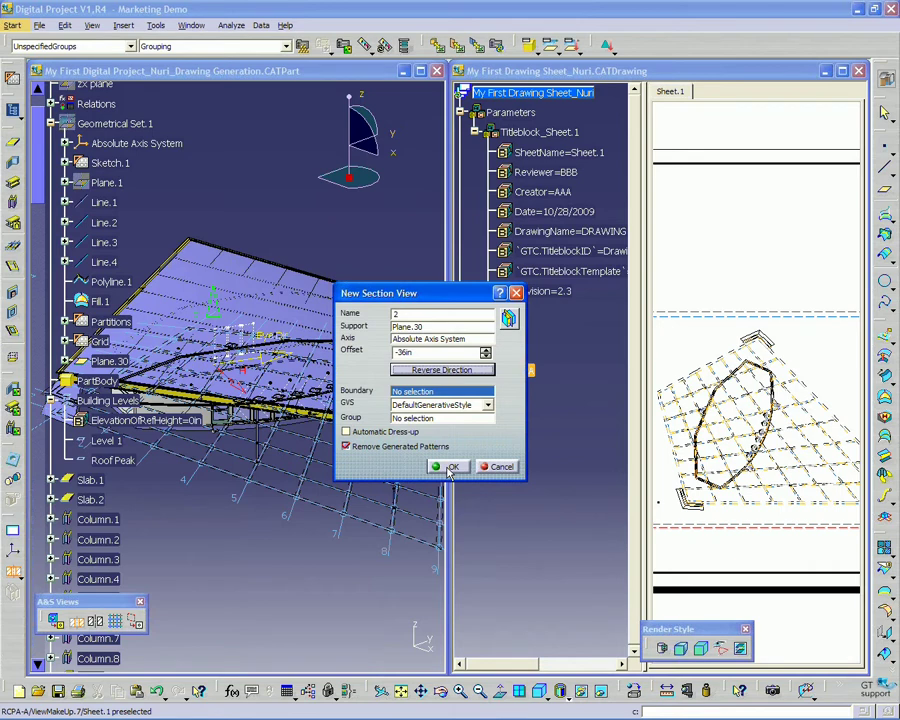
click(448, 468)
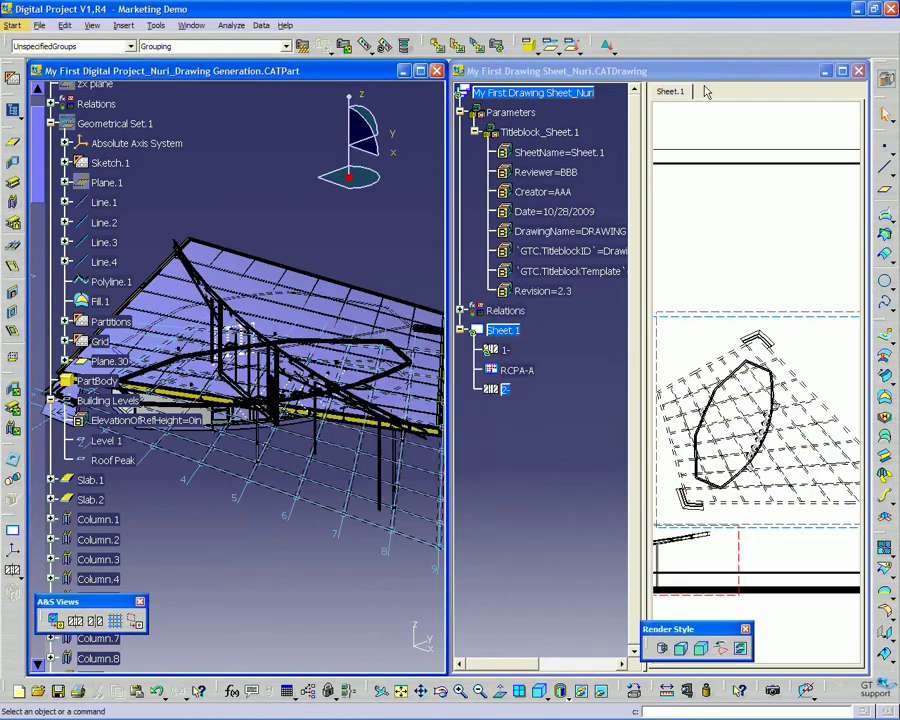
Maximize the drawing sheet window and move the new section view 2 inside the border, above the plan views
click(723, 167)
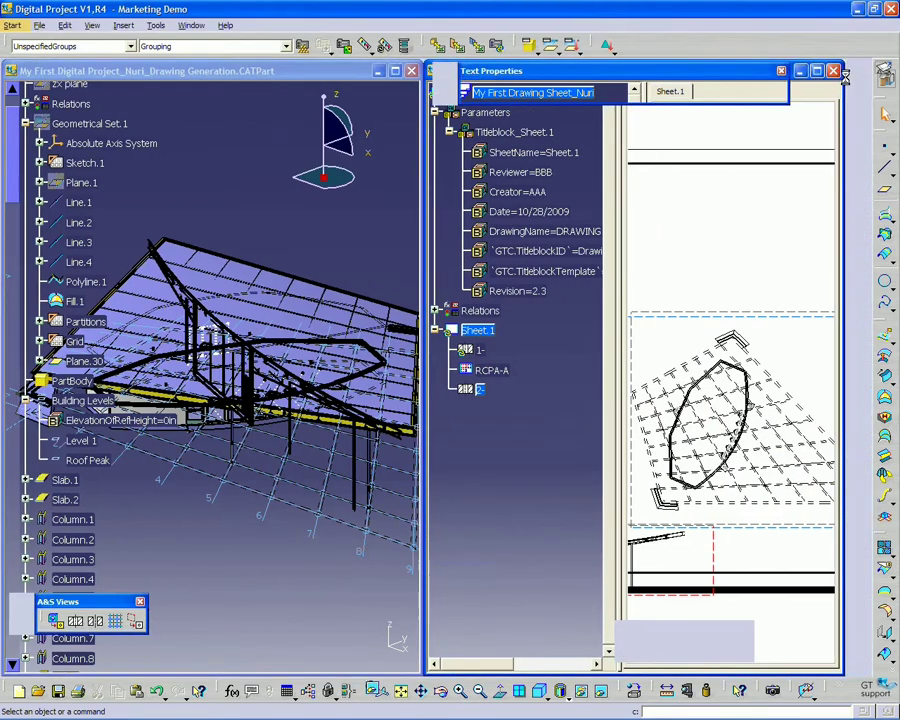
click(817, 73)
click(817, 71)
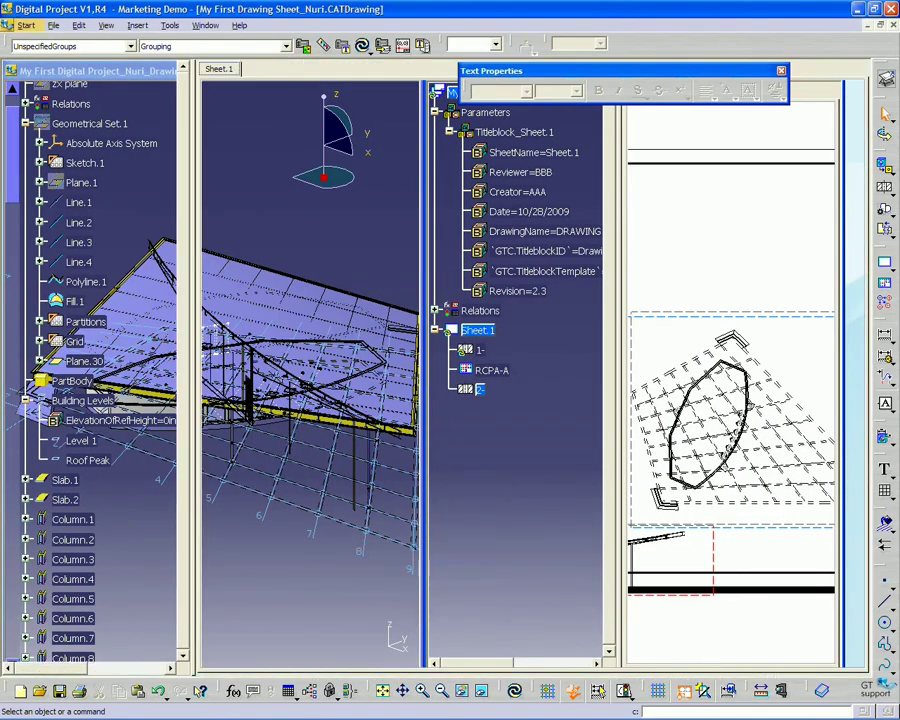
middle_drag(340, 530, 382, 502)
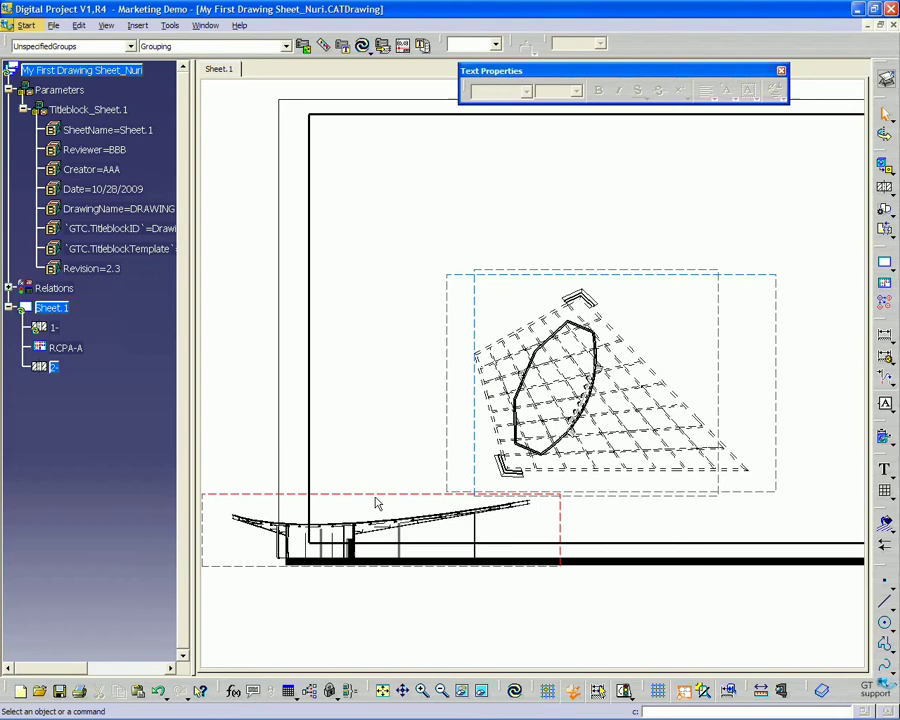
drag(469, 353, 607, 128)
click(607, 128)
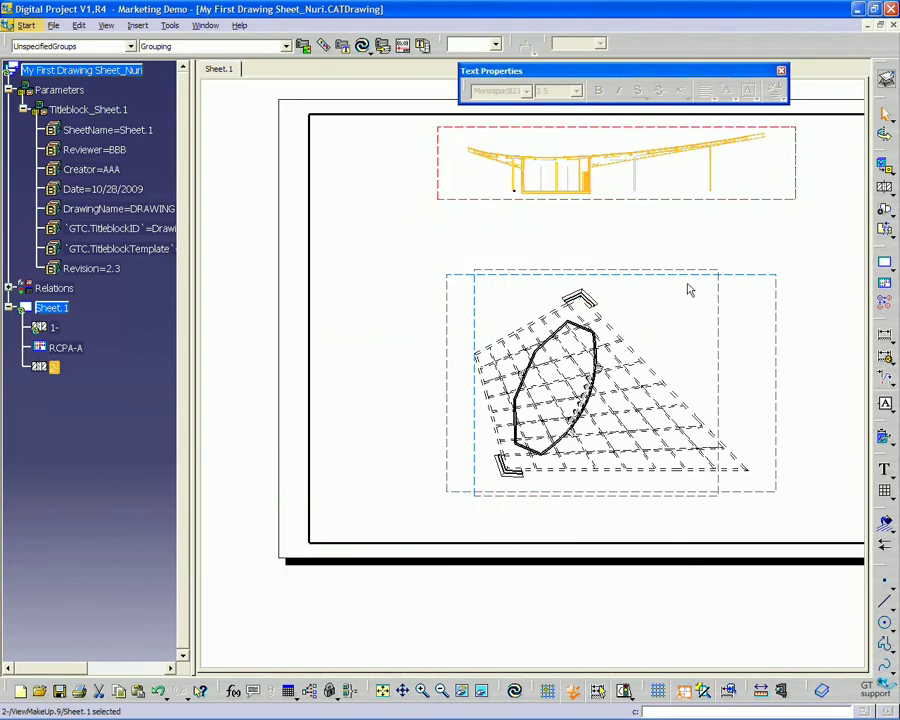
middle_drag(689, 287, 584, 333)
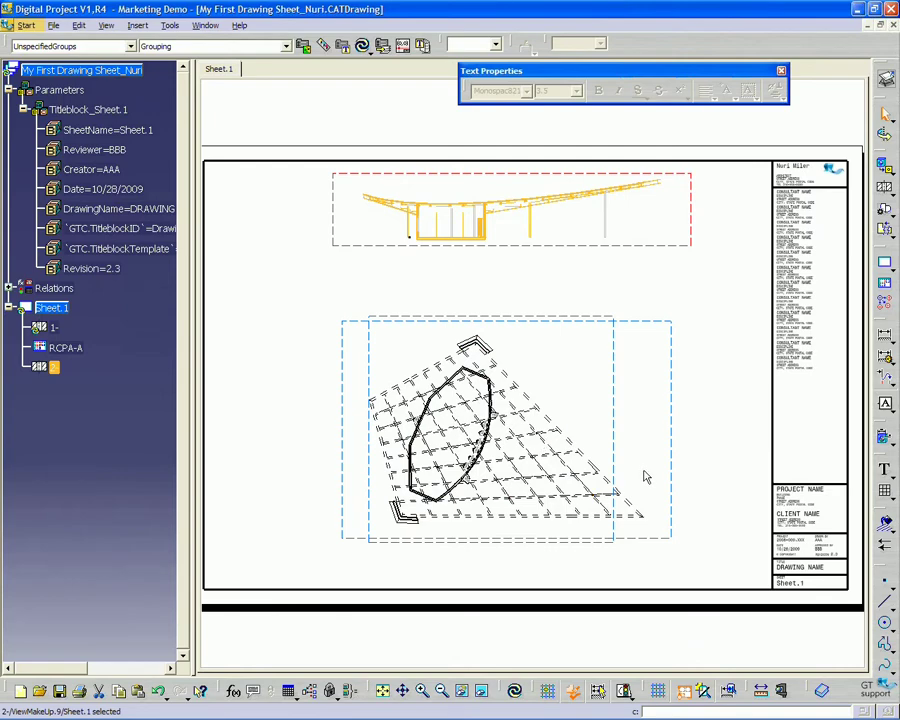
Nudge the overlapping plan view 1 and RCPA-A view slightly down and left on the sheet
middle_drag(493, 414, 493, 414)
middle_click(499, 379)
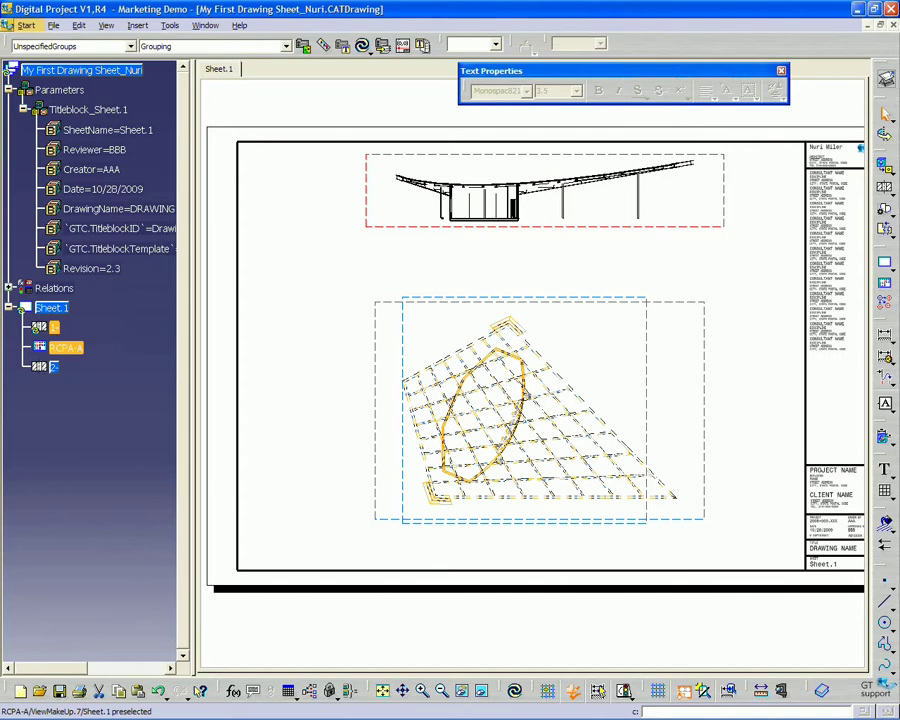
click(66, 348)
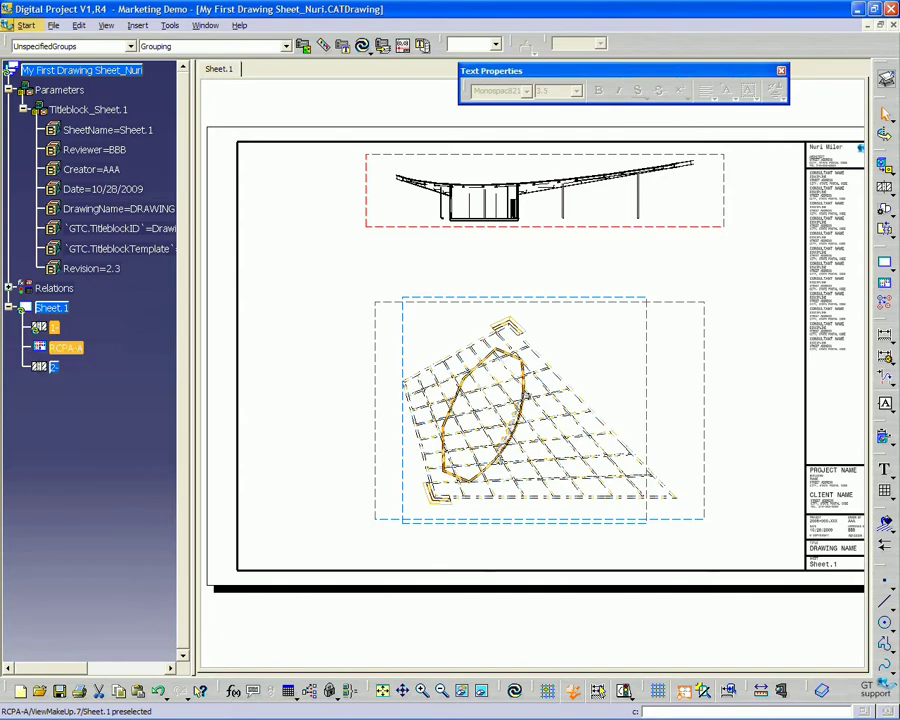
mouse_move(477, 308)
mouse_down()
mouse_move(402, 321)
mouse_move(418, 358)
mouse_move(458, 369)
mouse_move(478, 243)
mouse_move(426, 267)
mouse_move(460, 315)
mouse_move(463, 298)
mouse_move(462, 309)
mouse_up()
click(317, 362)
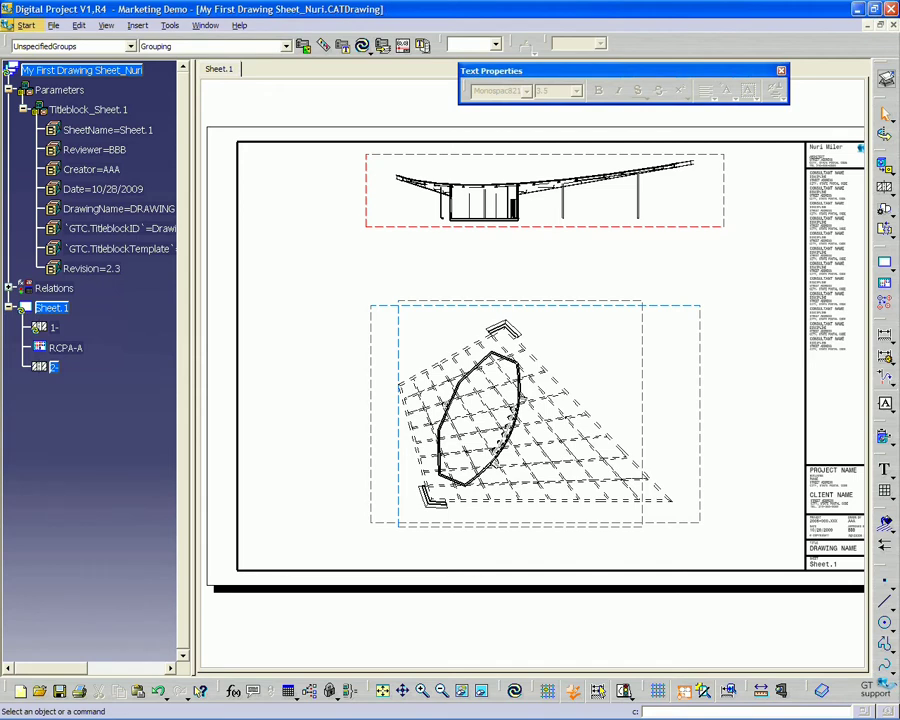
Switch from the drawing sheet to the CATPart model window and reorient the building model
middle_drag(376, 272, 378, 264)
click(205, 25)
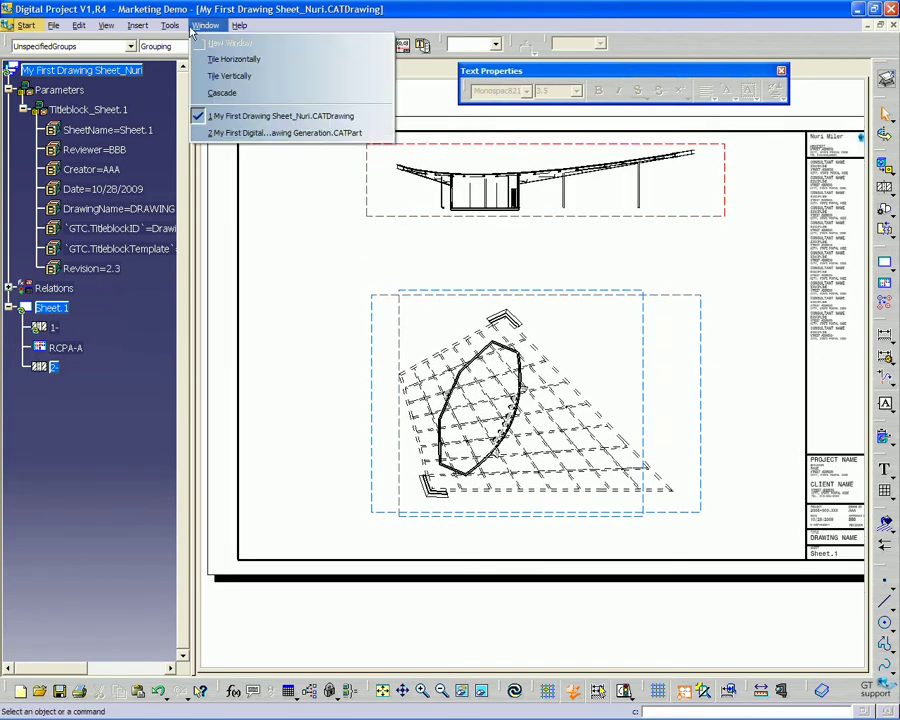
mouse_move(172, 30)
mouse_move(205, 25)
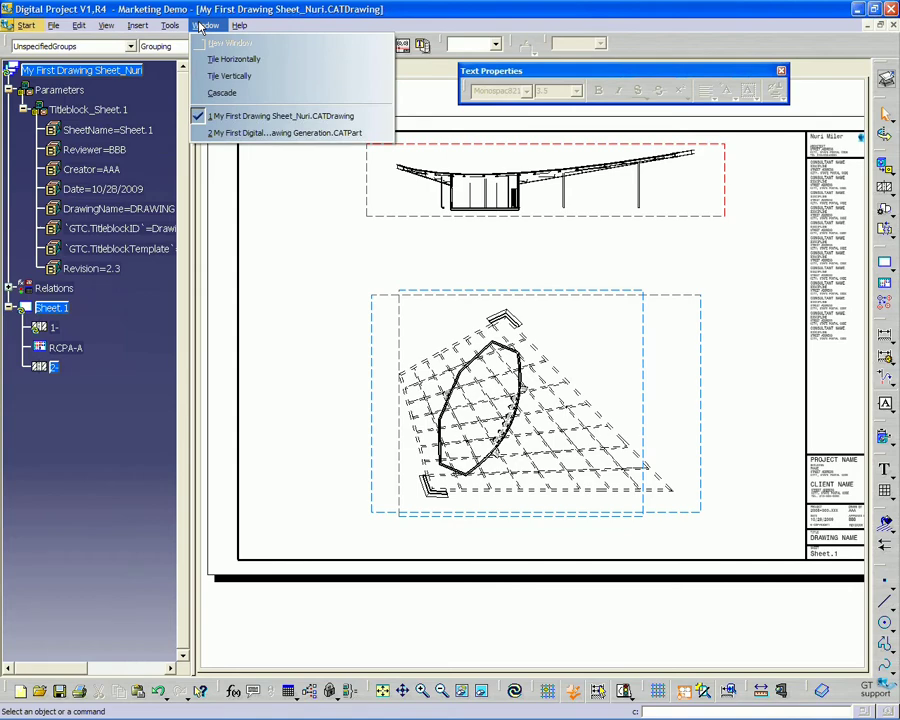
click(240, 132)
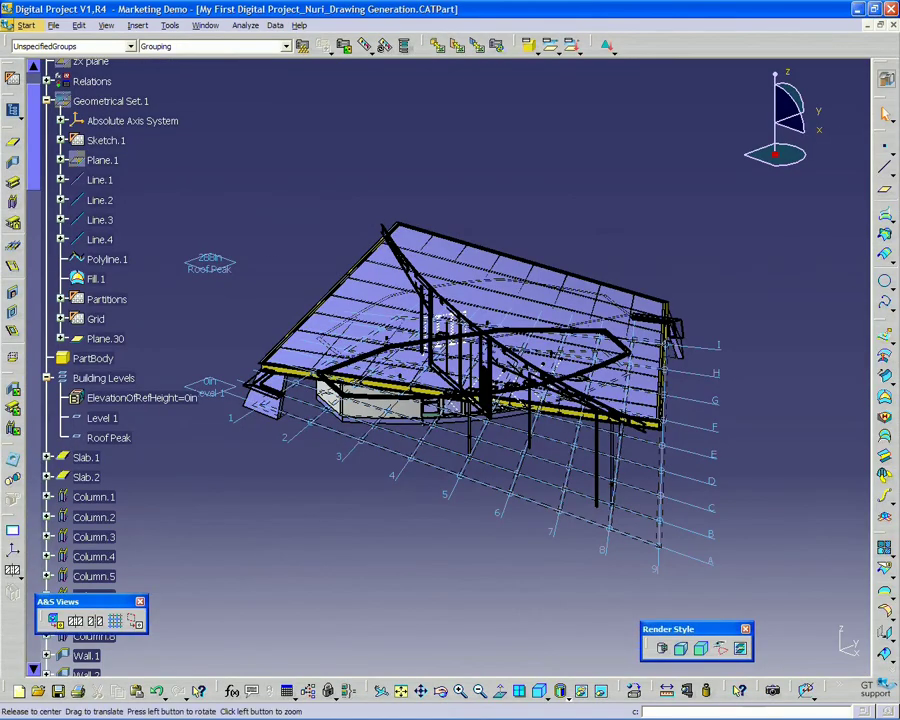
middle_drag(440, 320, 450, 226)
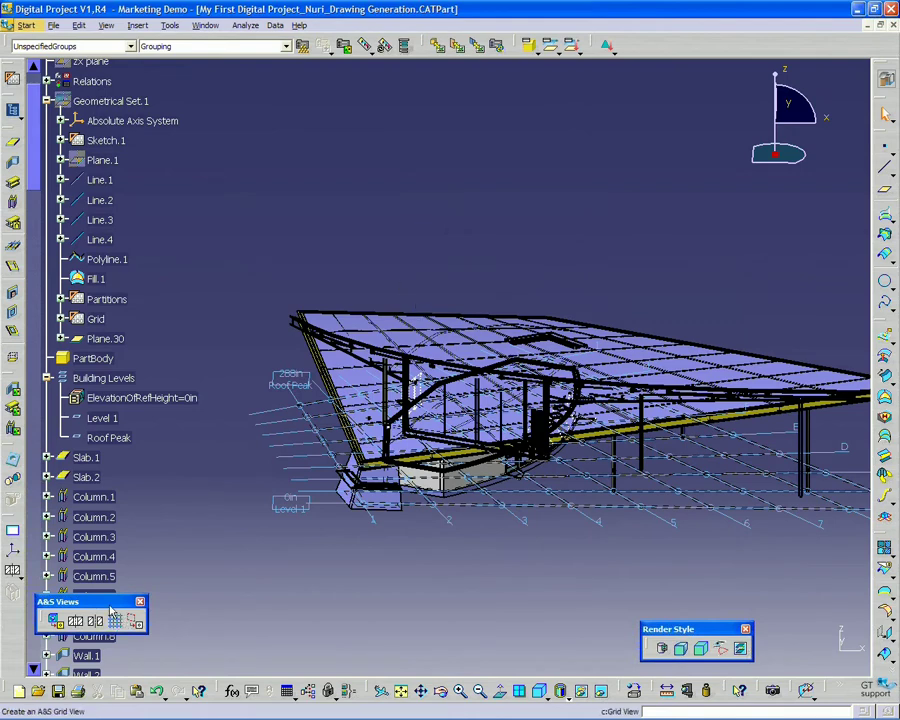
Start a new A&S grid view and name it "Plan Grid"
drag(111, 607, 119, 613)
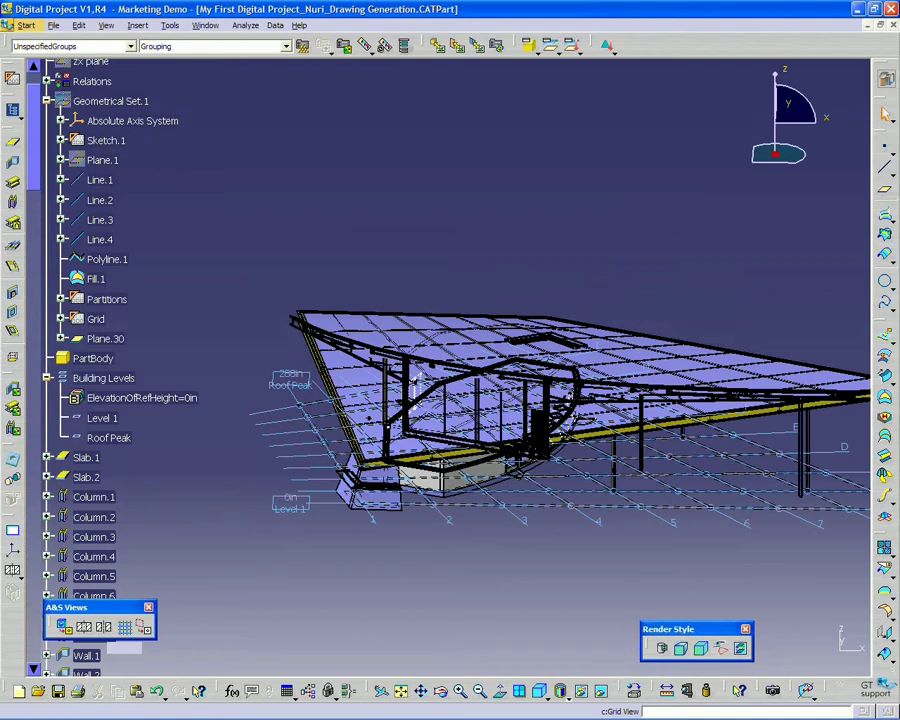
click(124, 626)
drag(437, 488, 518, 498)
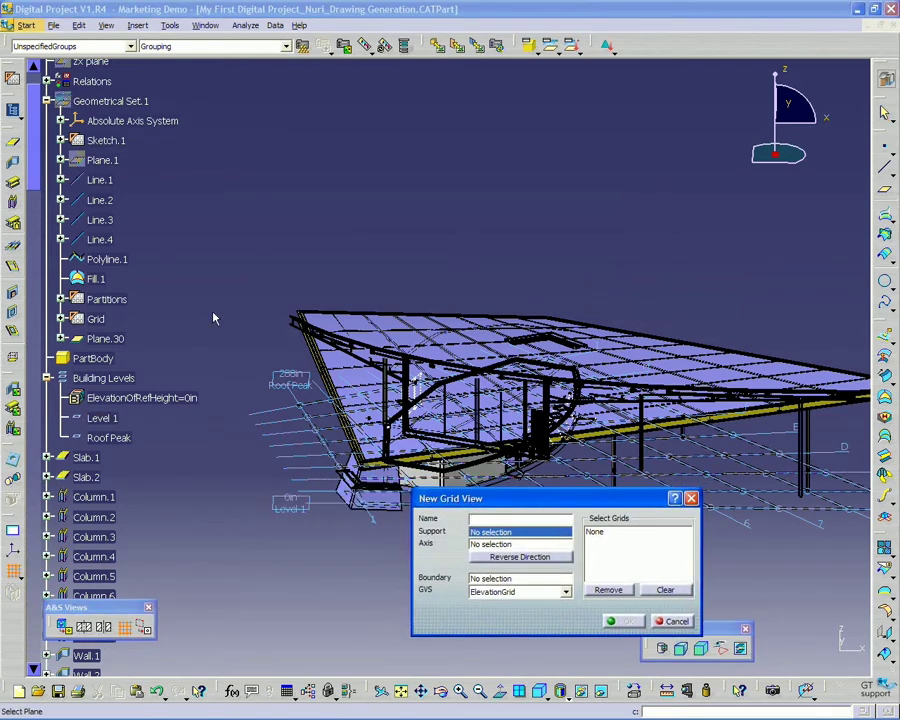
middle_drag(191, 331, 185, 365)
scroll(185, 365, up, 2)
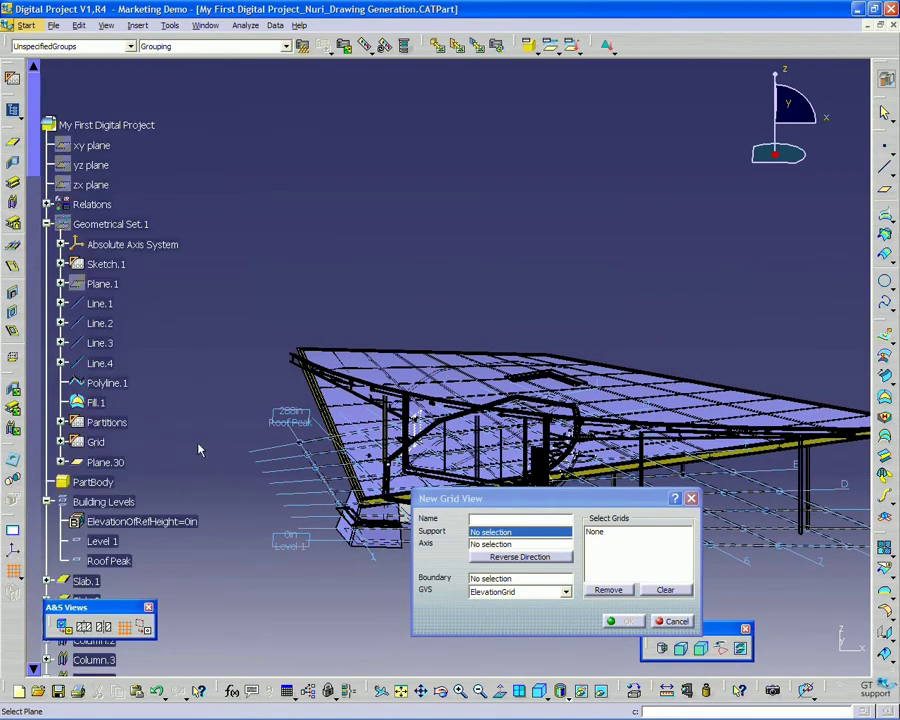
scroll(194, 405, down, 20)
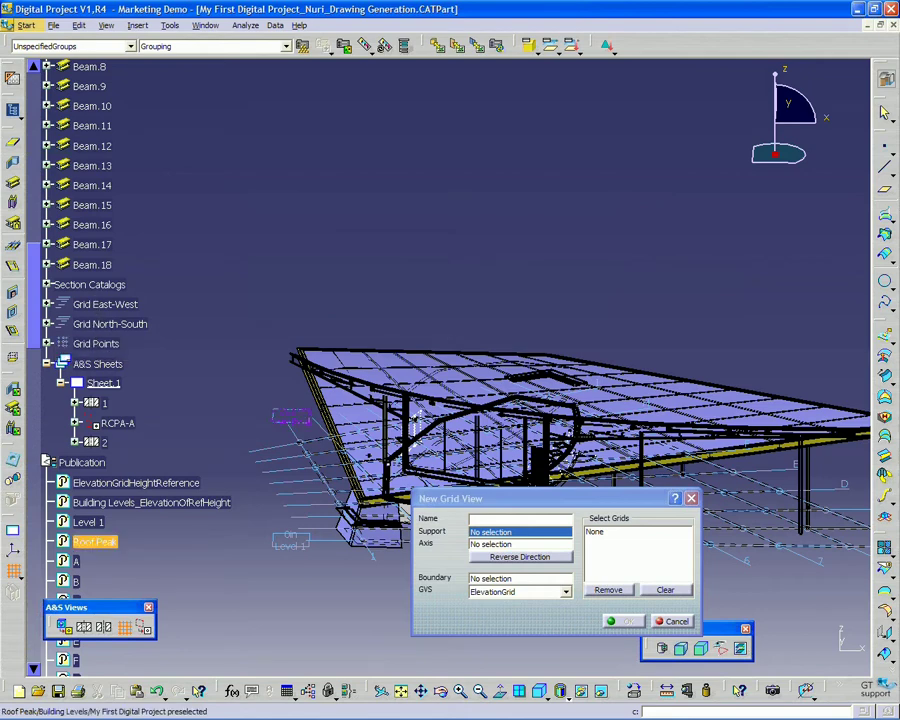
drag(507, 507, 513, 495)
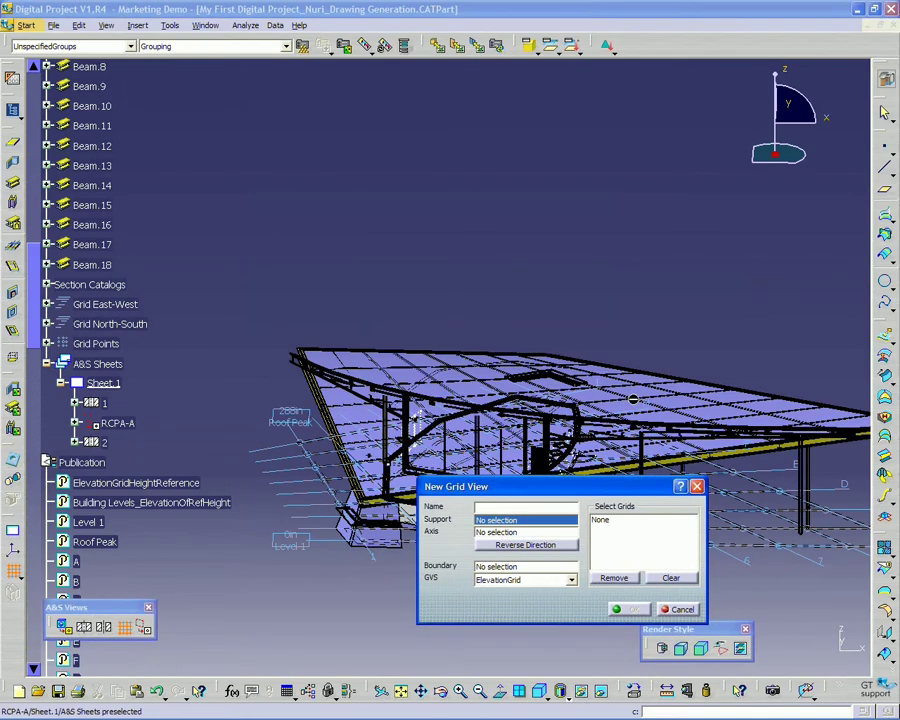
middle_drag(240, 216, 240, 290)
click(484, 508)
click(481, 508)
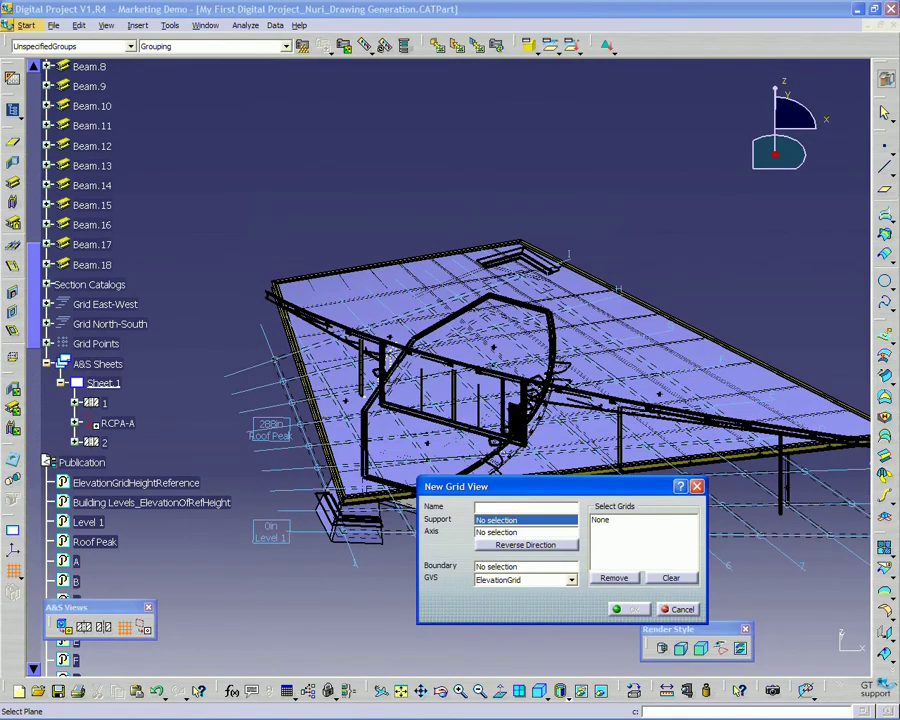
text(Plan Grid)
Set the grid view's support to Level 1 and its axis to the Absolute Axis System
middle_drag(177, 228, 176, 254)
scroll(176, 252, up, 7)
scroll(176, 251, up, 5)
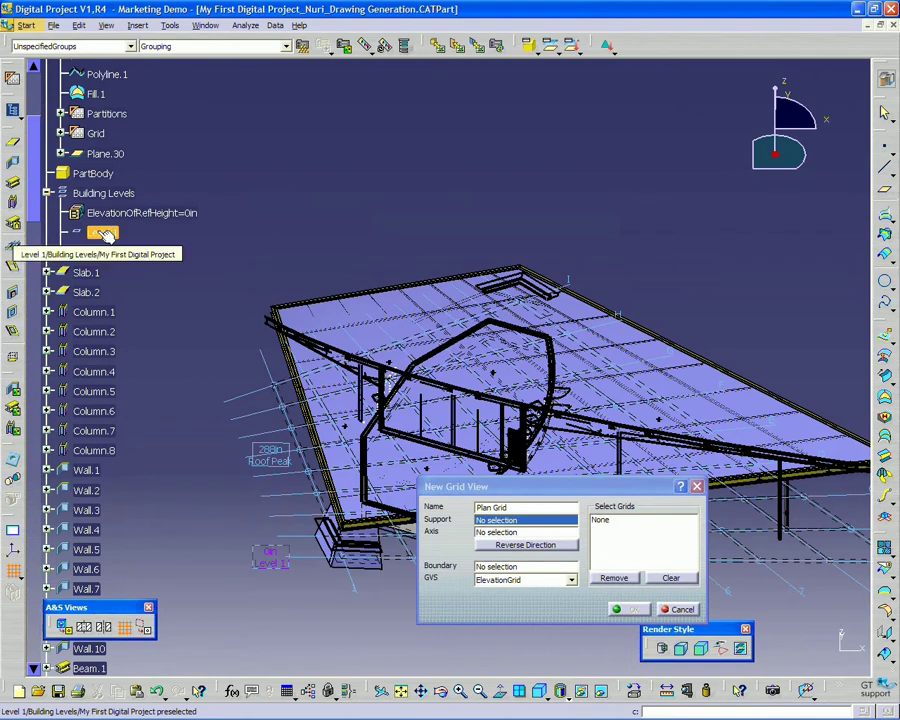
click(103, 233)
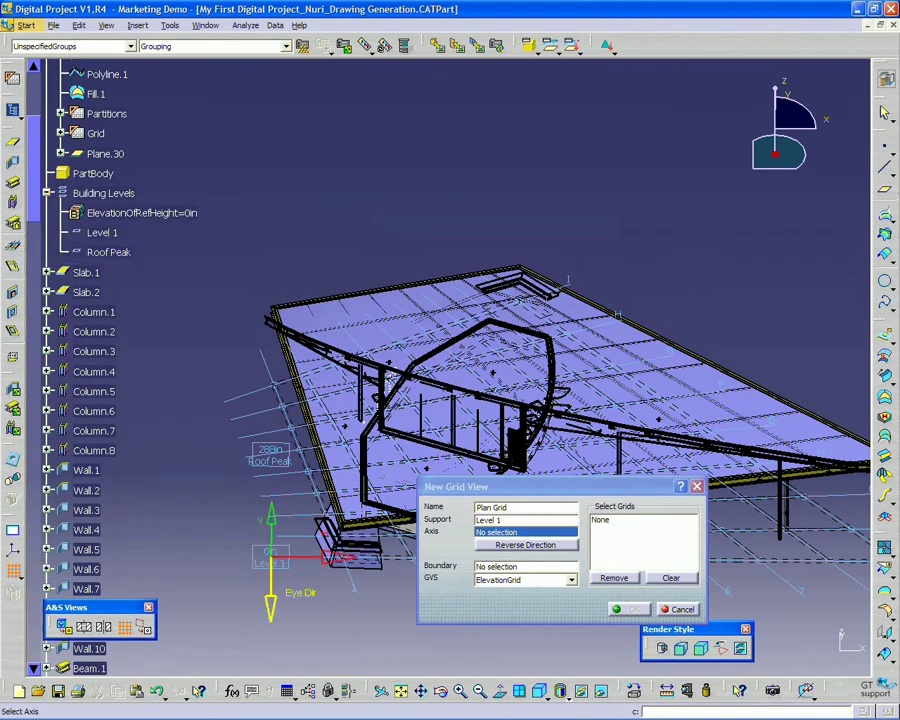
middle_drag(176, 262, 143, 197)
scroll(124, 215, up, 5)
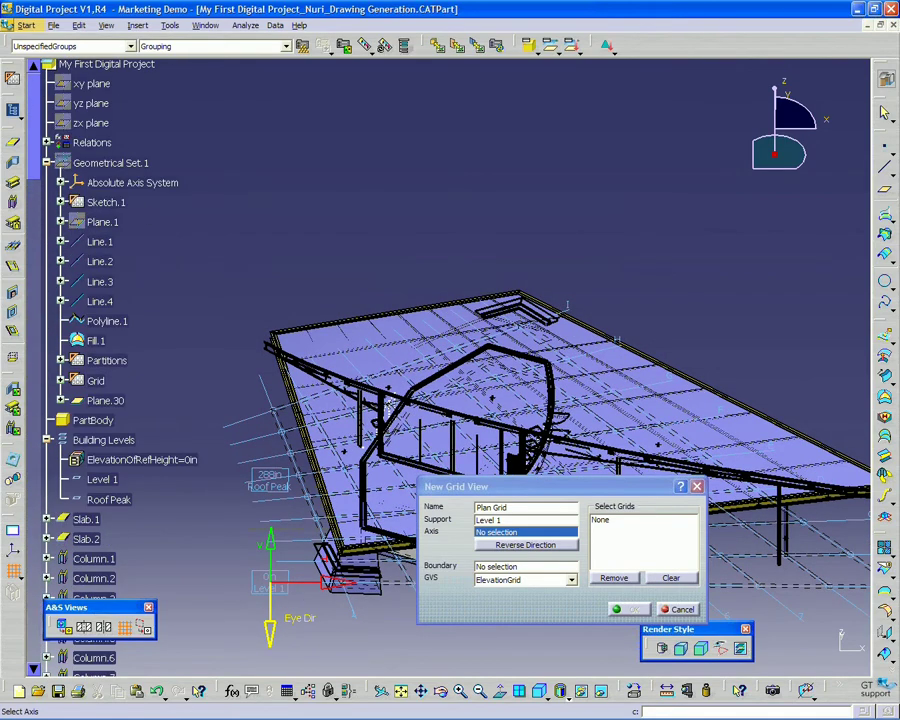
click(130, 183)
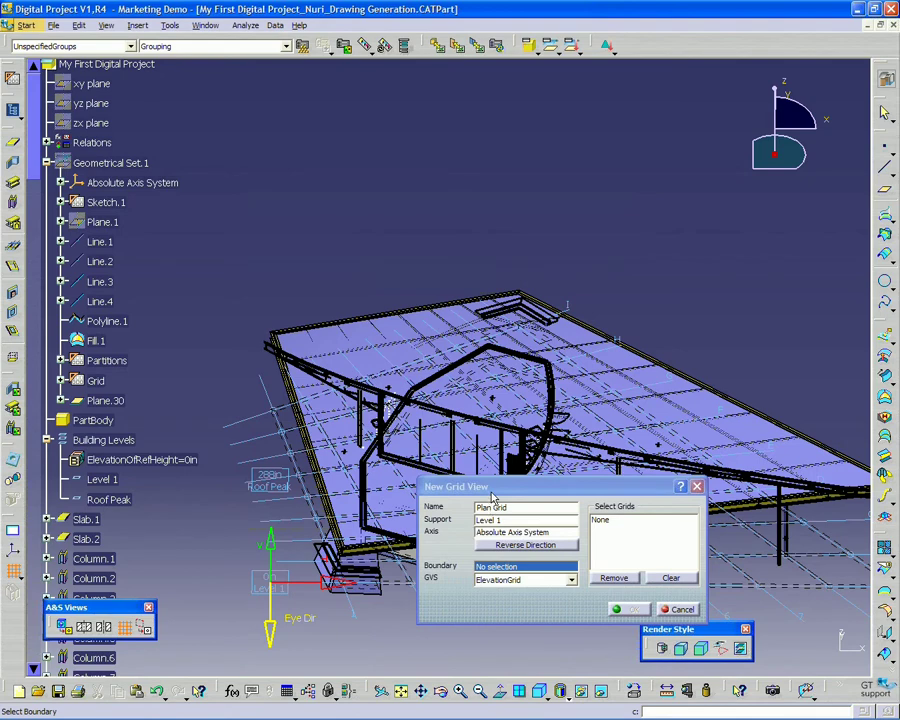
Set the generative view style of the grid view to ReferenceGrid
drag(492, 491, 471, 478)
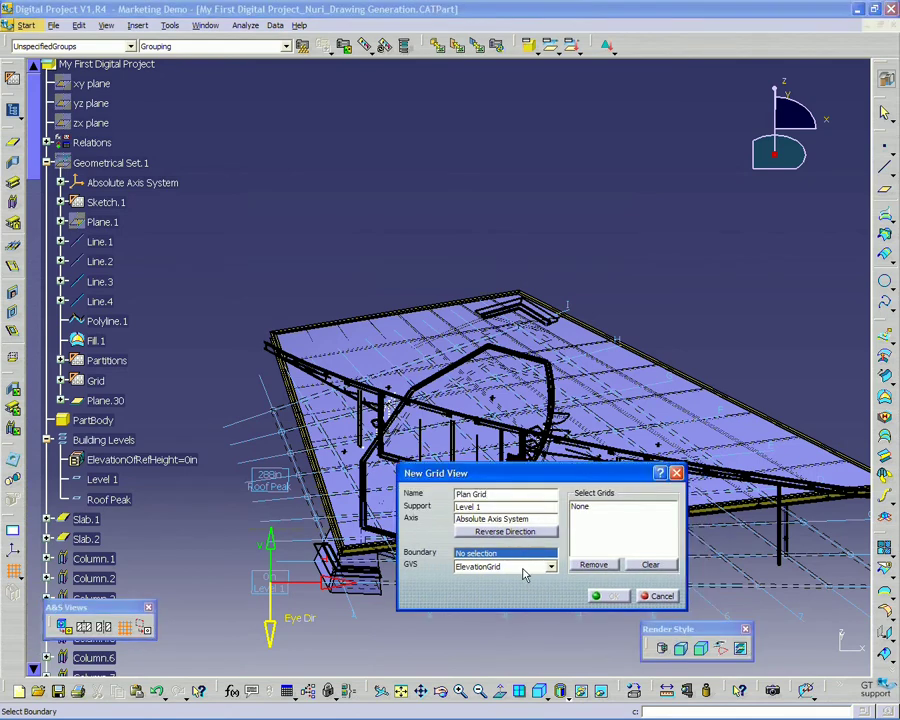
click(550, 567)
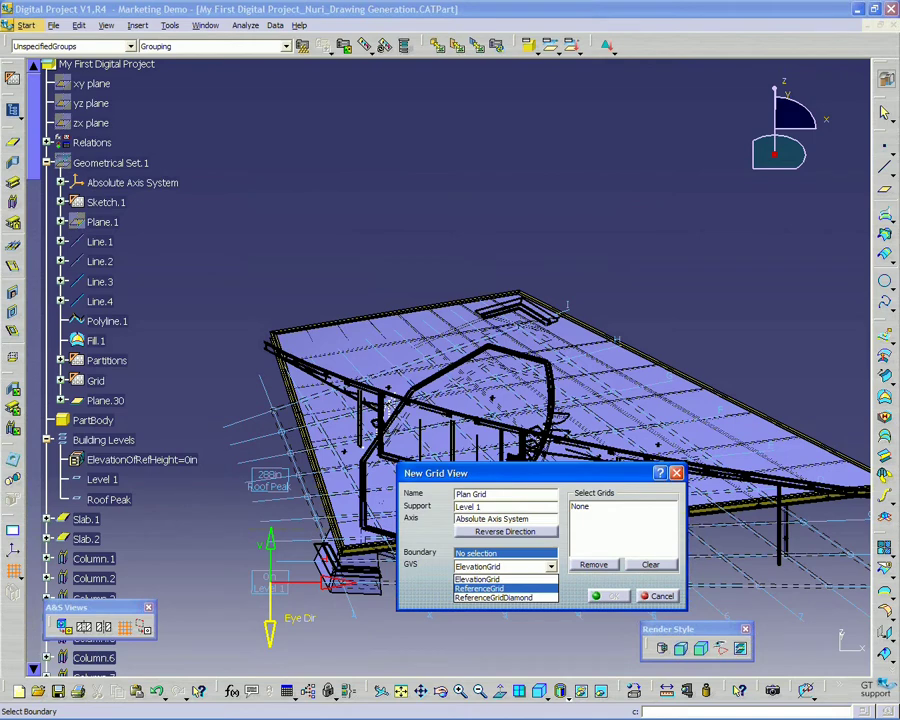
click(519, 588)
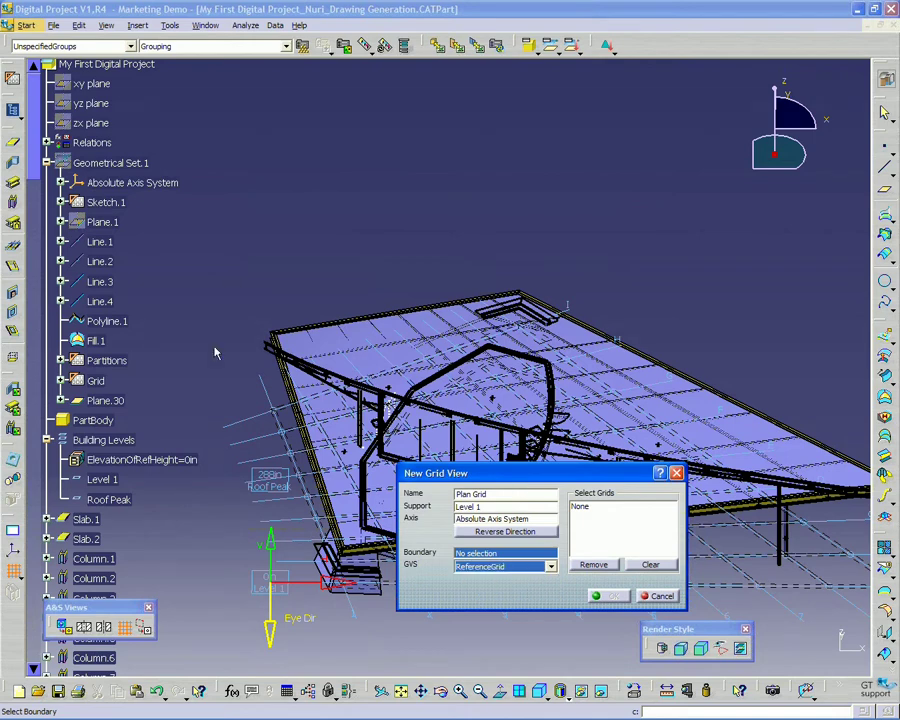
Add Grid East-West and Grid North-South to the Plan Grid view's selected grids and create the view
middle_drag(203, 330, 200, 270)
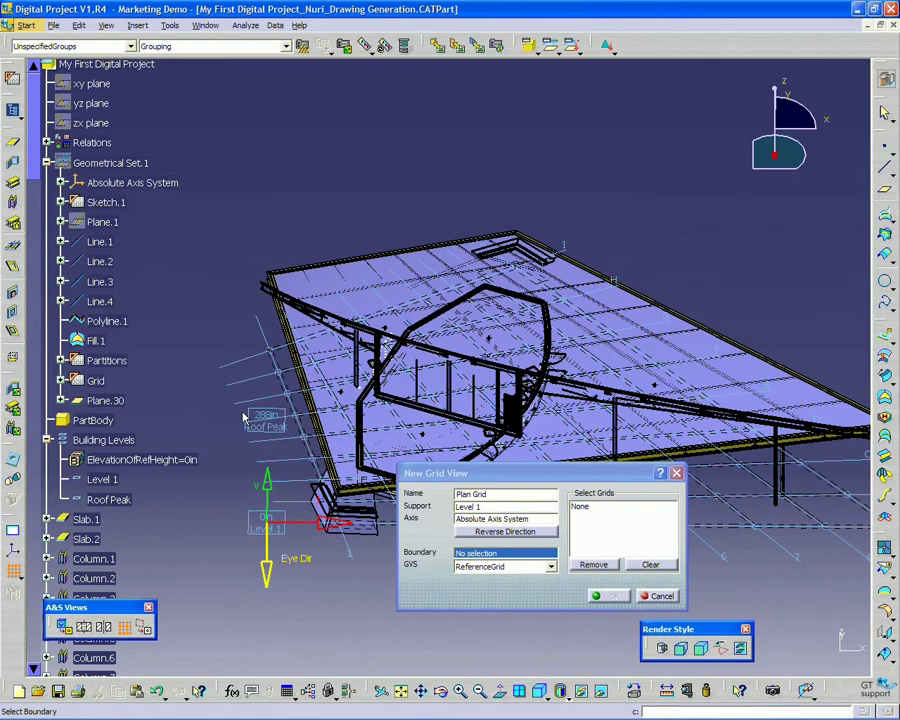
scroll(209, 437, down, 11)
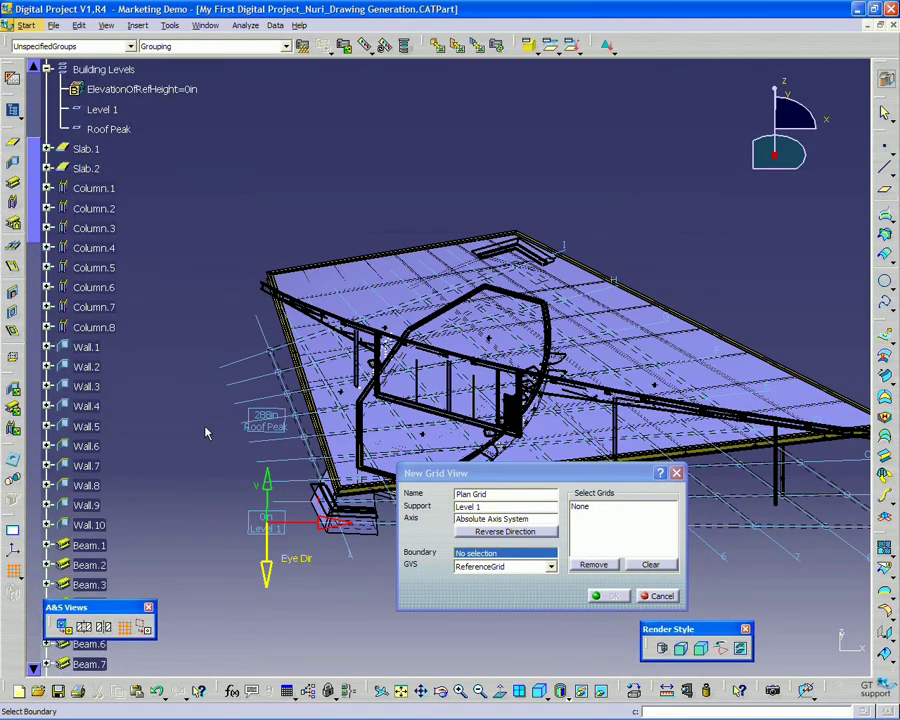
scroll(205, 432, down, 4)
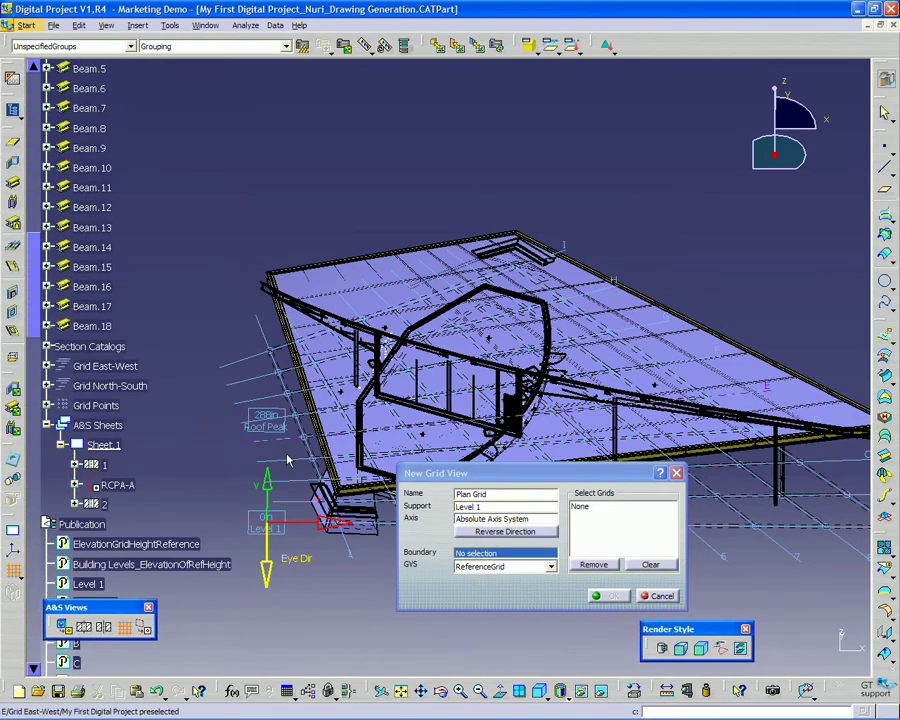
click(600, 510)
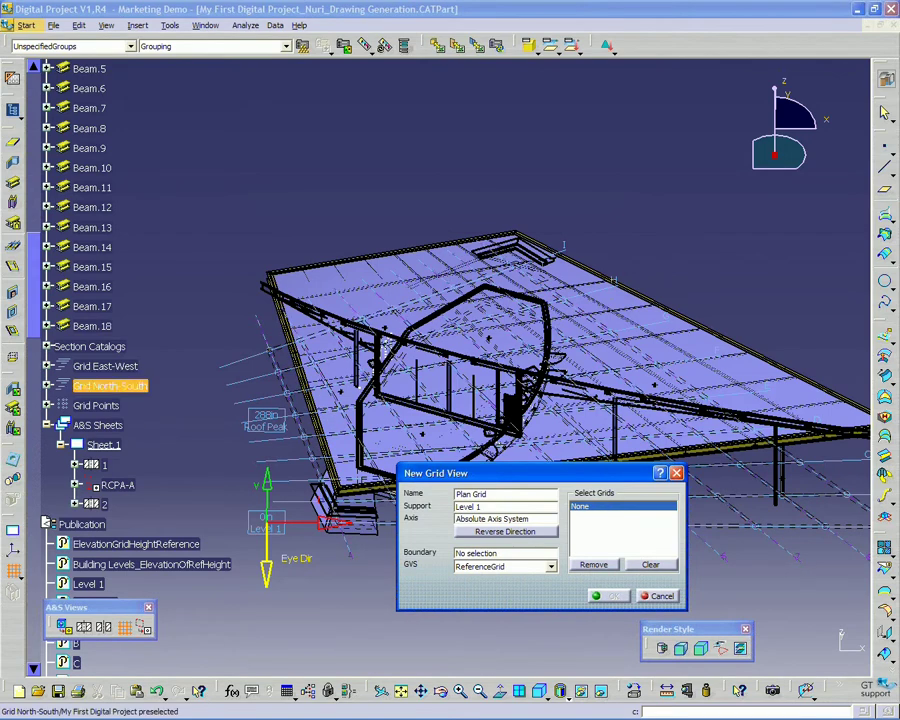
click(105, 370)
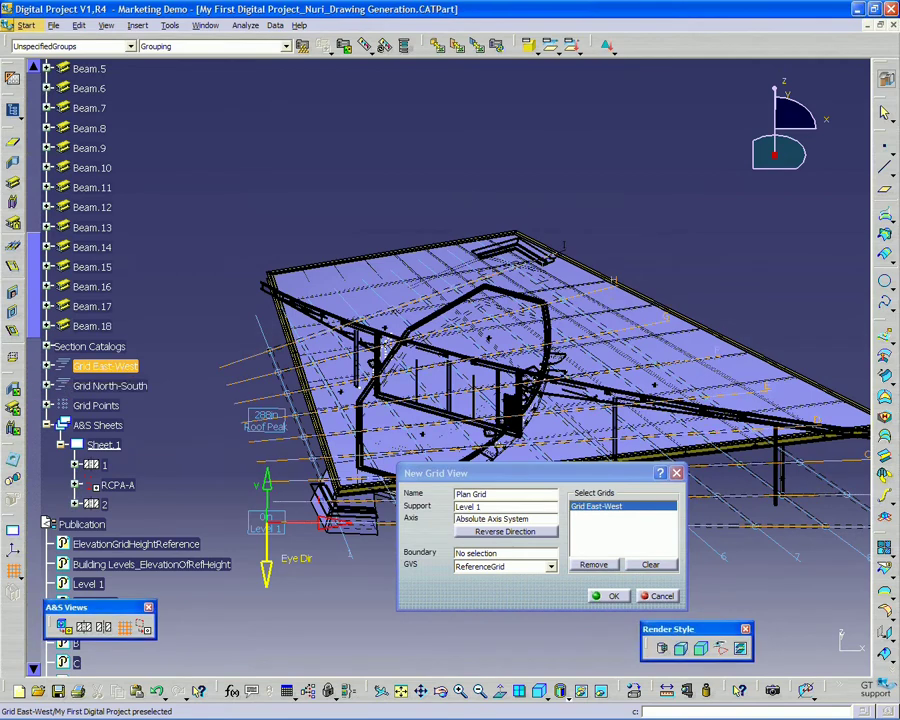
click(108, 388)
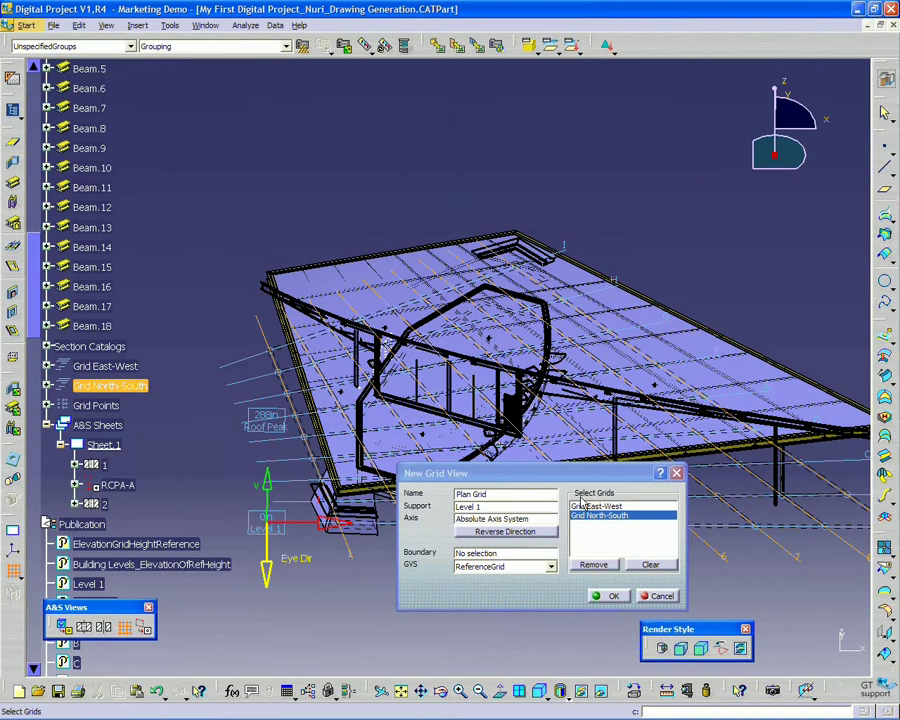
drag(585, 479, 545, 480)
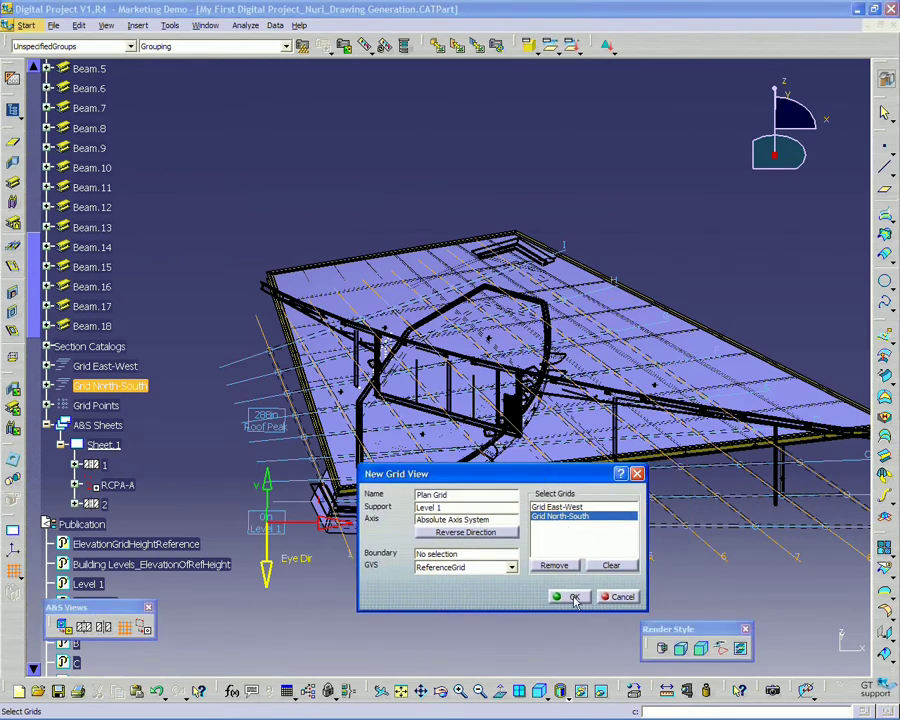
click(574, 597)
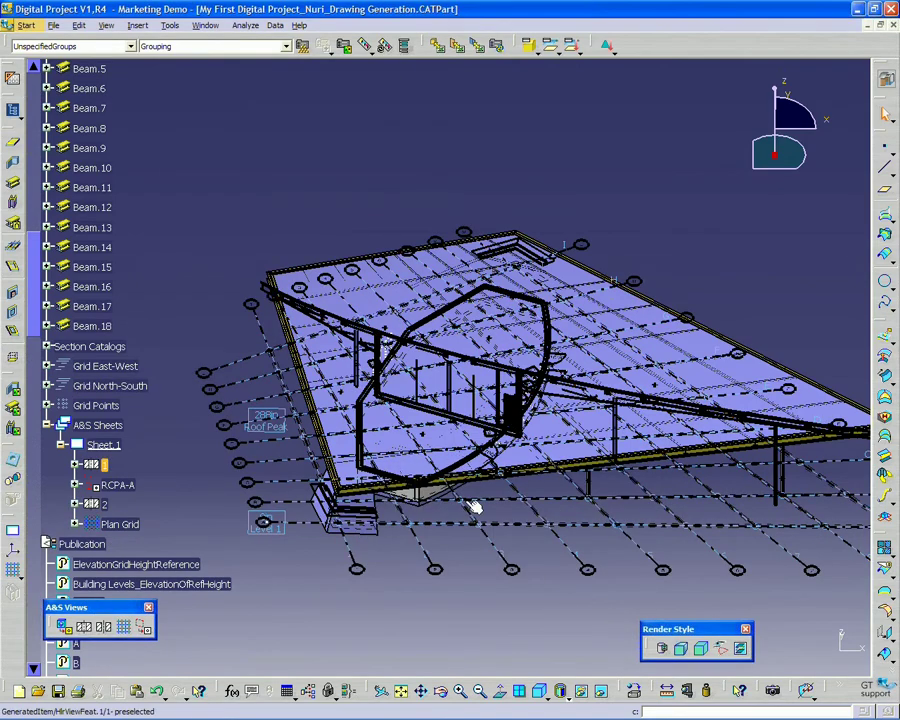
View the plan grid on the building model from above and switch to the My First Drawing Sheet_Nuri.CATDrawing window
middle_drag(386, 343, 540, 547)
middle_drag(290, 380, 376, 272)
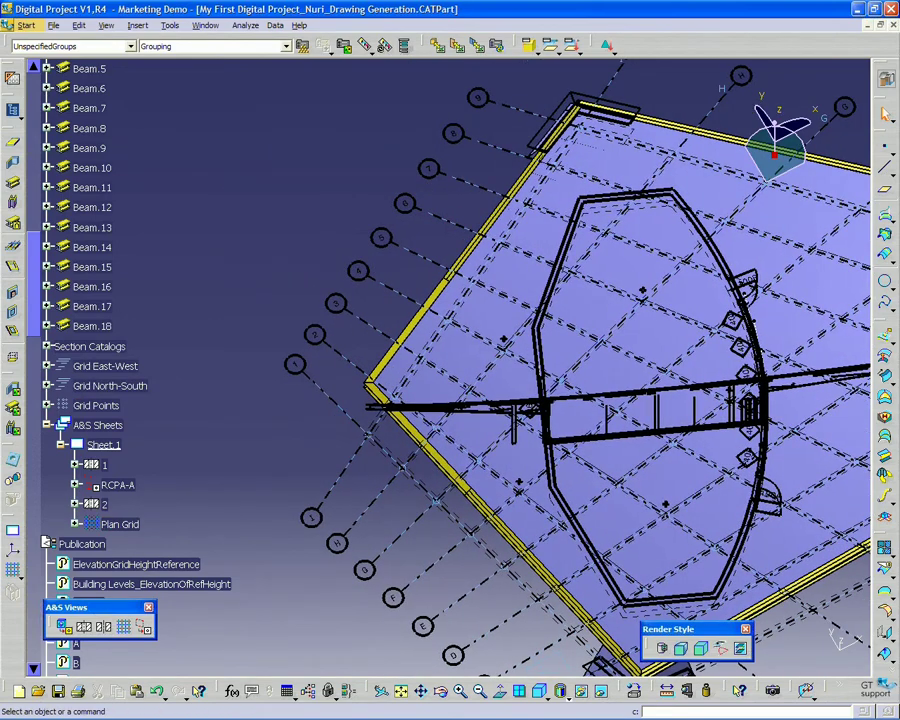
middle_drag(421, 194, 420, 235)
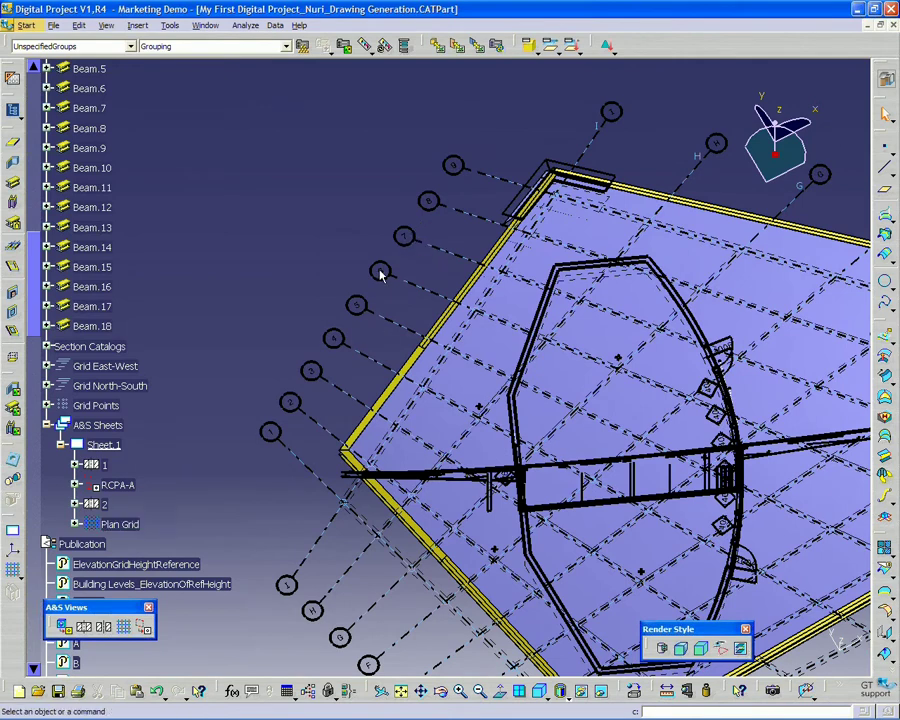
click(205, 25)
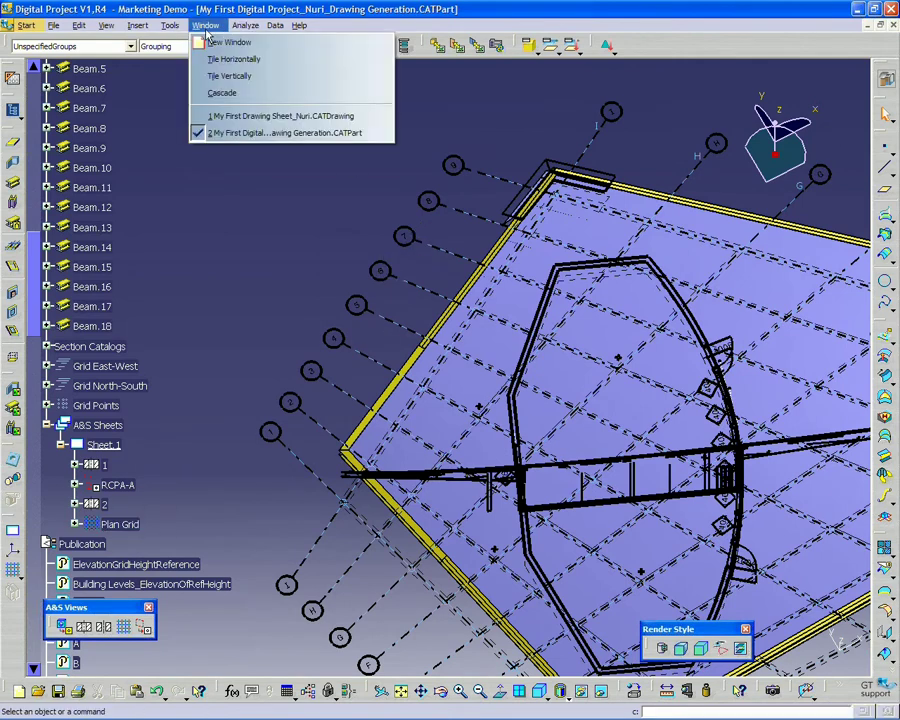
click(222, 115)
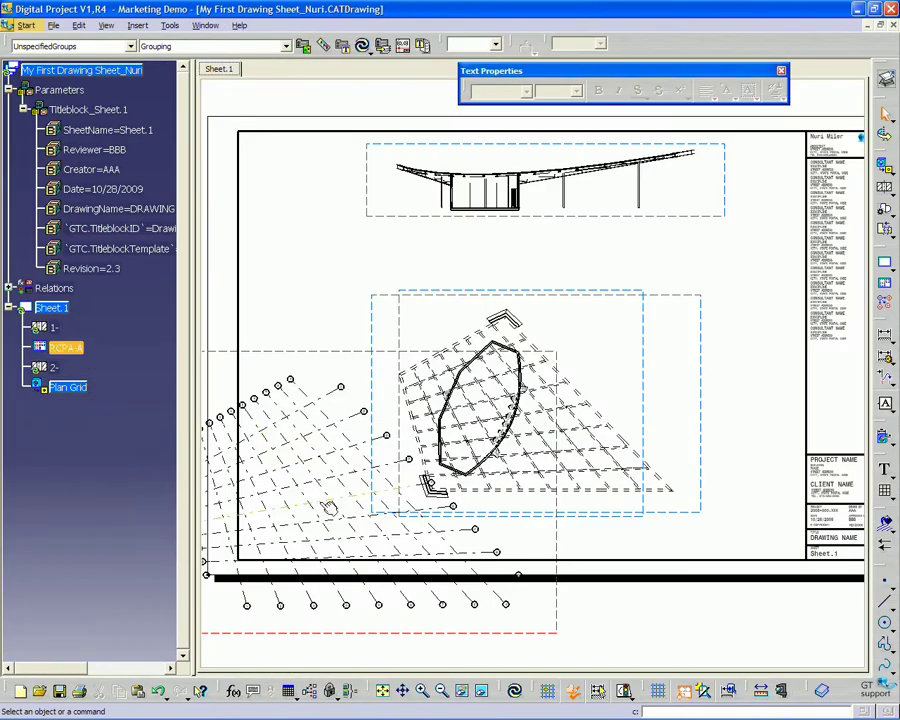
Examine the Plan Grid view's grid lines and its numbered and lettered bubbles on the drawing sheet
mouse_move(330, 508)
middle_down()
mouse_move(318, 503)
mouse_move(458, 390)
mouse_move(458, 330)
middle_up()
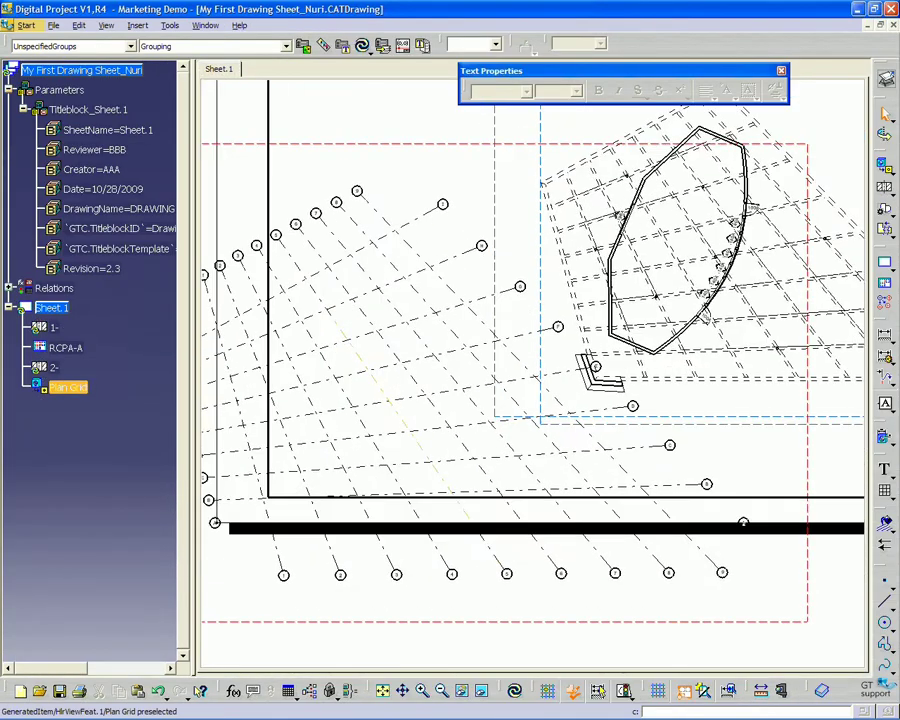
middle_drag(373, 321, 461, 354)
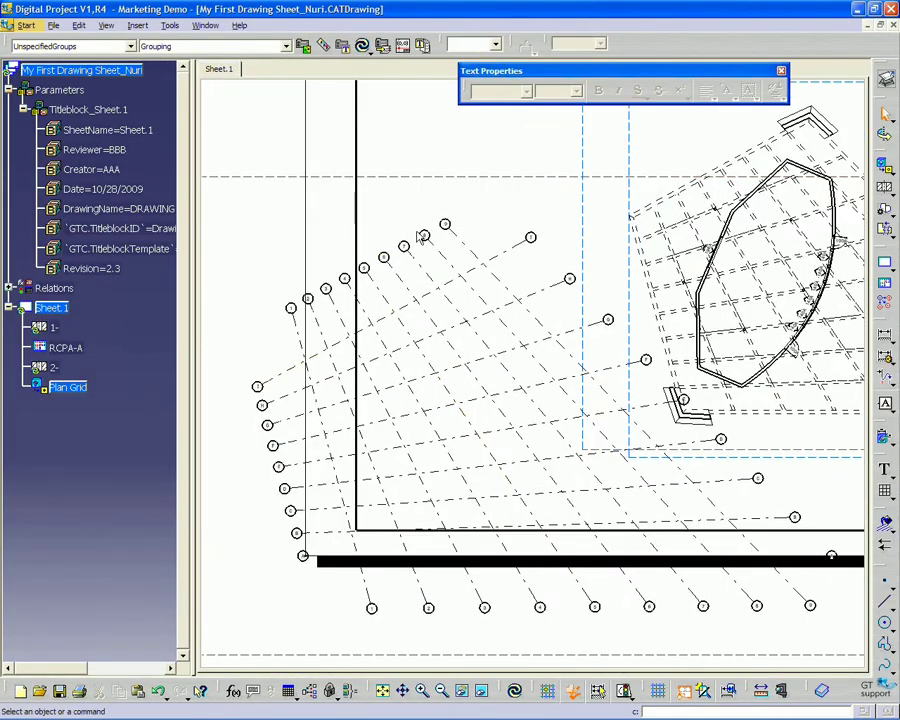
mouse_move(327, 289)
middle_down()
mouse_move(414, 245)
mouse_move(414, 222)
middle_up()
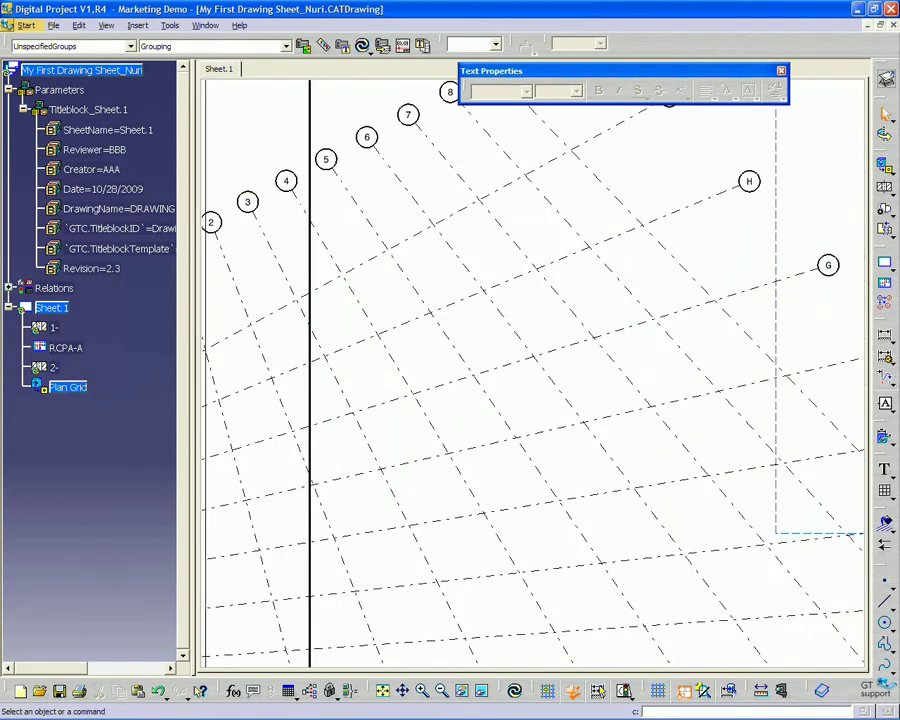
middle_drag(174, 240, 315, 257)
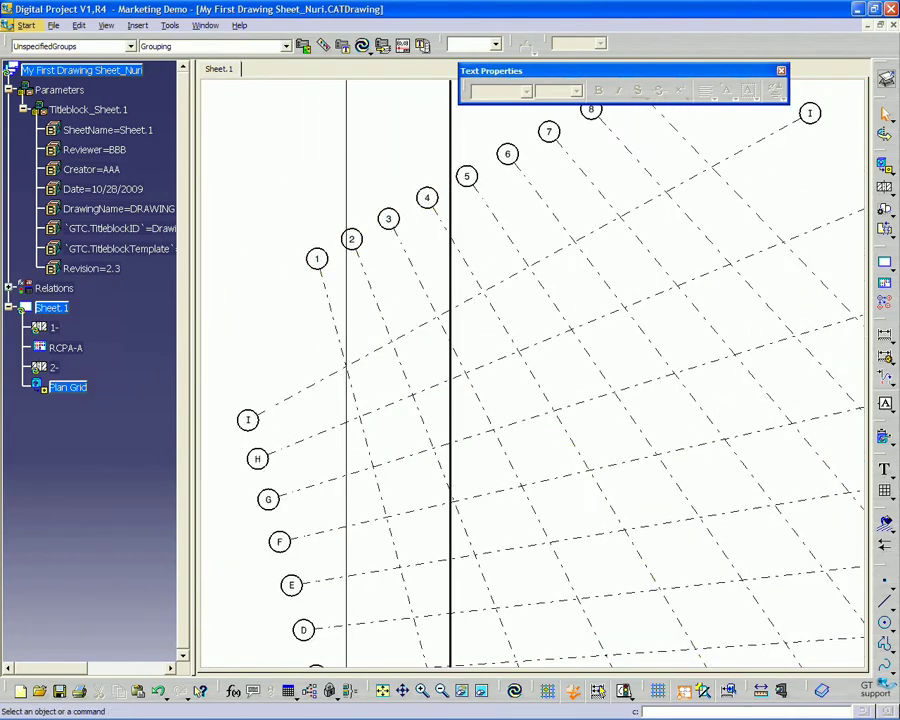
middle_drag(532, 232, 502, 314)
middle_drag(269, 532, 303, 313)
mouse_move(356, 421)
middle_down()
mouse_move(356, 335)
mouse_move(356, 350)
middle_up()
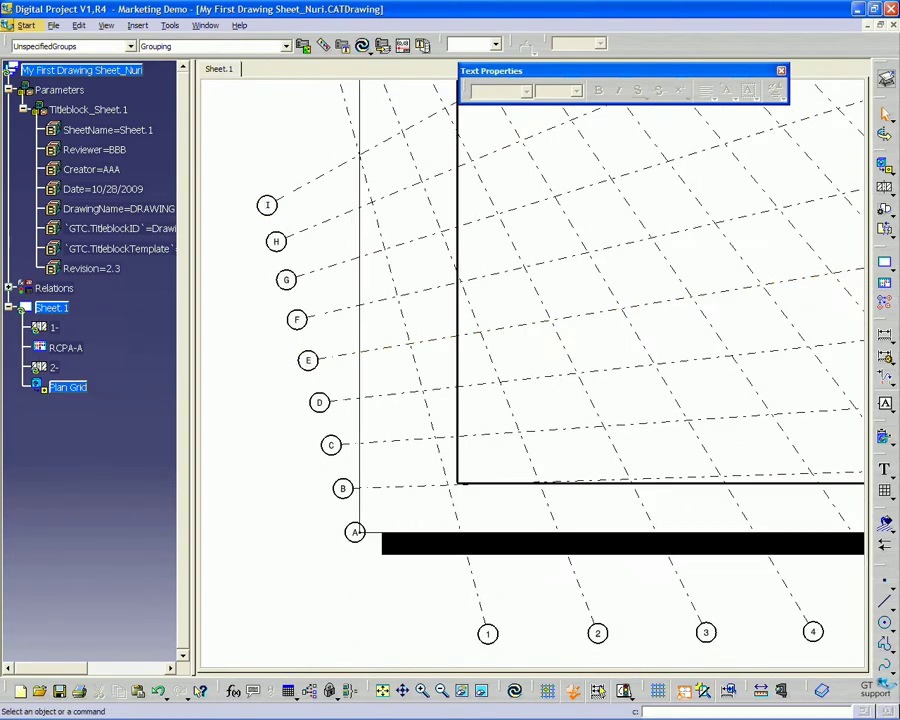
mouse_move(308, 236)
middle_down()
mouse_move(296, 246)
mouse_move(296, 400)
middle_up()
mouse_move(600, 473)
middle_down()
mouse_move(472, 509)
mouse_move(471, 540)
middle_up()
middle_drag(398, 238, 402, 258)
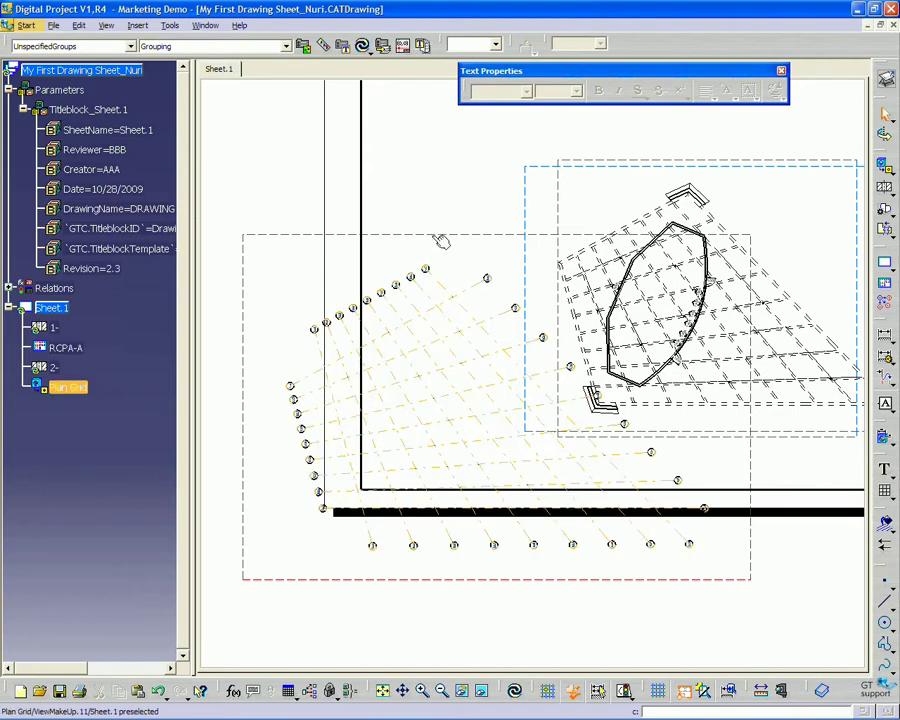
Superpose the Plan Grid view on the building plan view so that their origins coincide
right_click(441, 242)
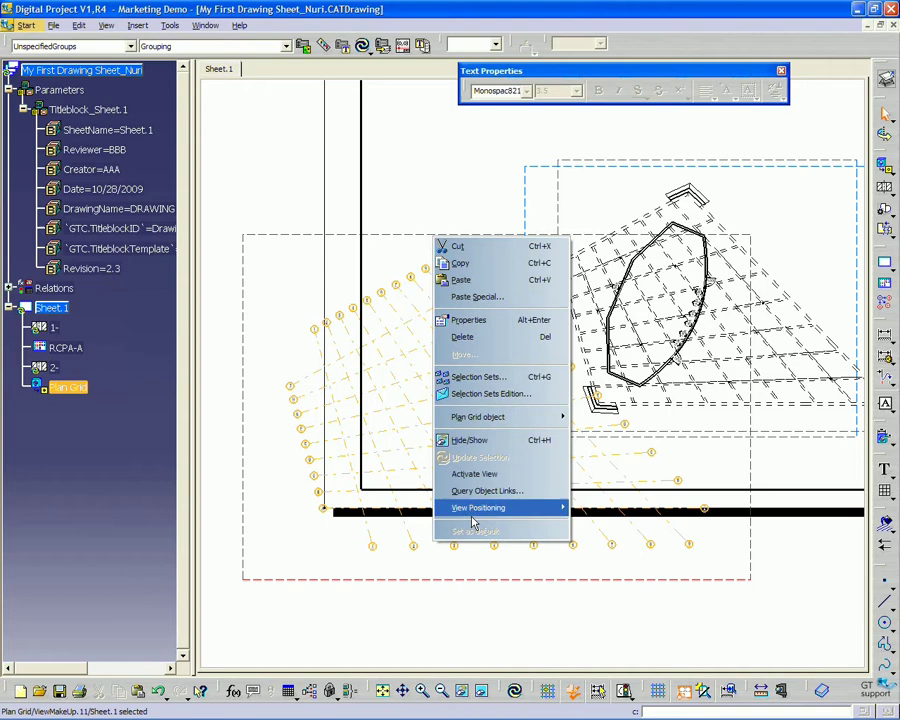
mouse_move(476, 514)
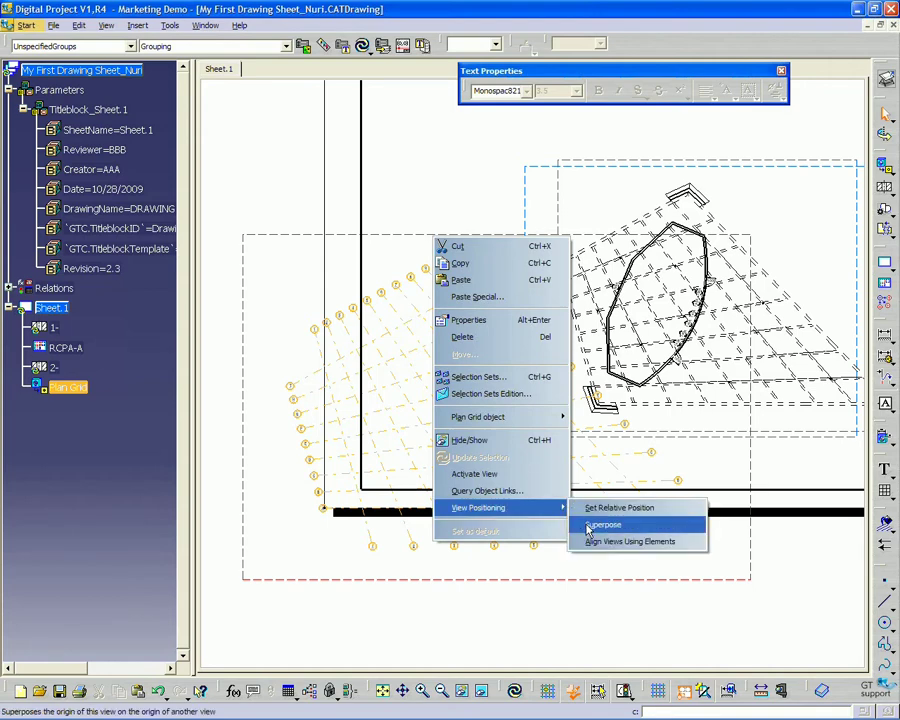
click(600, 525)
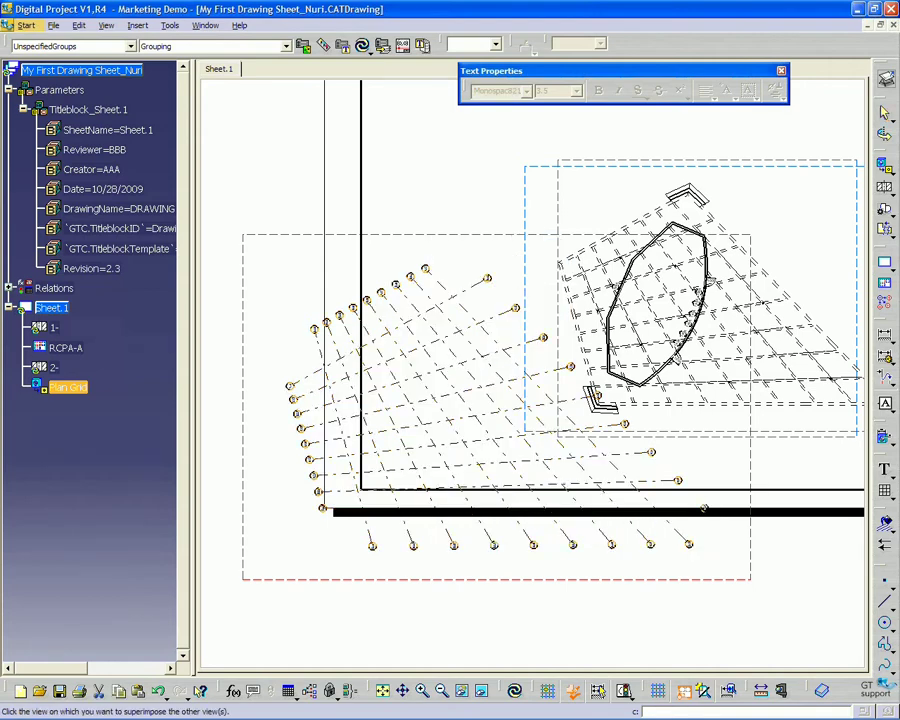
click(575, 172)
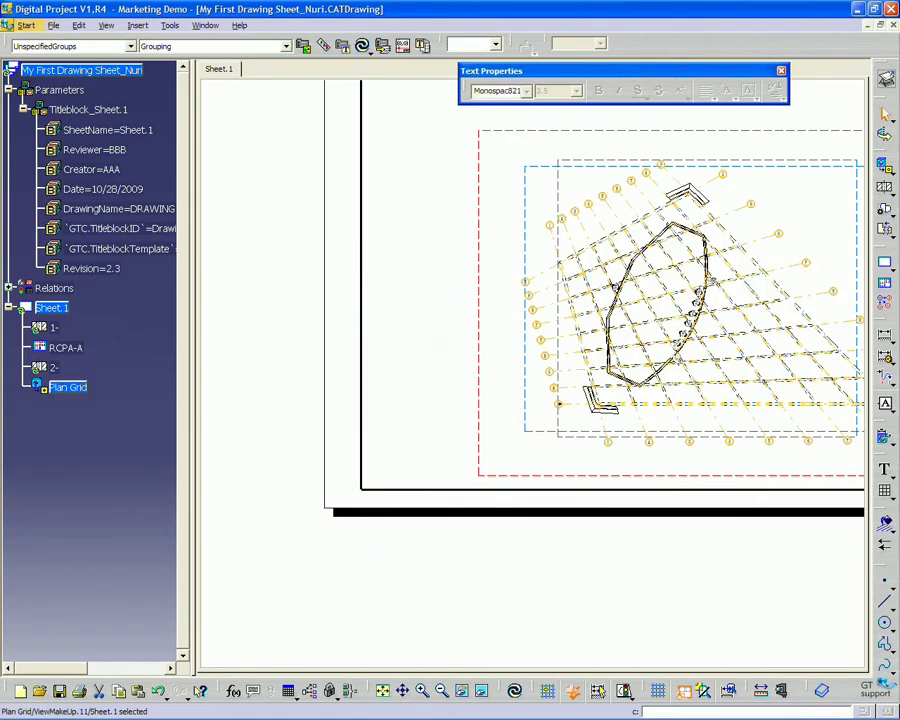
Examine how the grid lines align with the building plan up close, and review the plan and section views on the sheet
mouse_move(704, 228)
middle_down()
mouse_move(542, 306)
mouse_move(542, 228)
middle_up()
middle_drag(552, 128, 528, 320)
ctrl+middle_drag(528, 320, 528, 215)
mouse_move(362, 497)
middle_down()
mouse_move(583, 292)
mouse_move(804, 296)
middle_up()
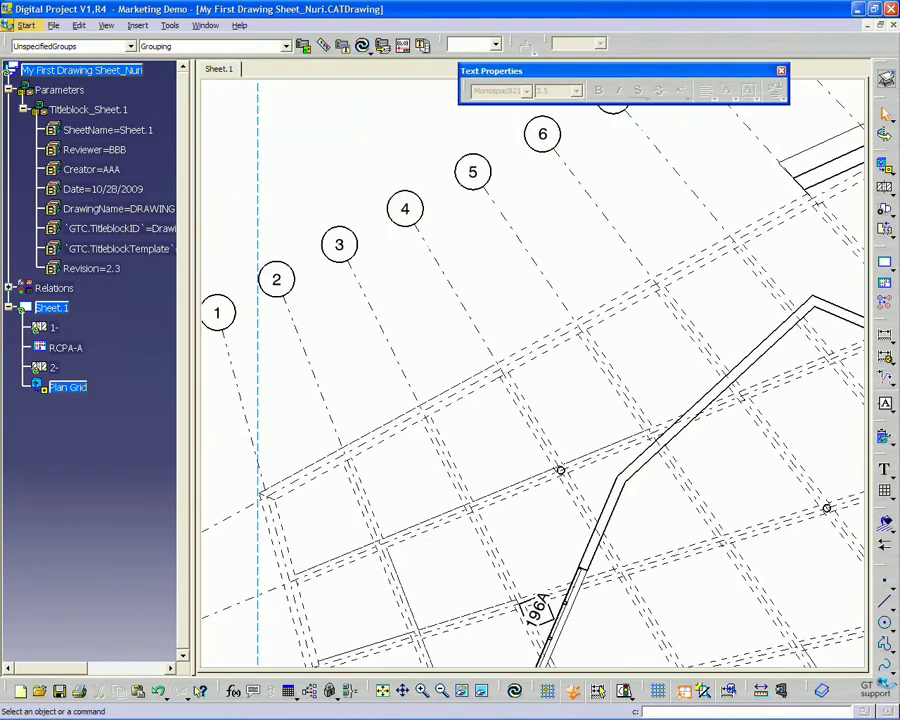
mouse_move(461, 540)
middle_down()
mouse_move(527, 448)
mouse_move(527, 405)
middle_up()
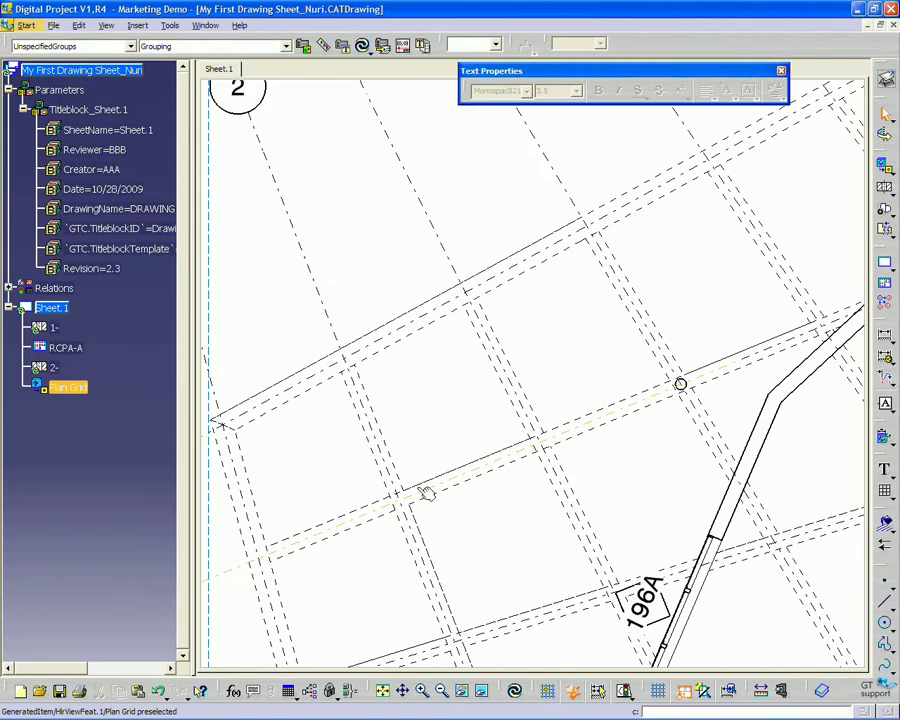
mouse_move(390, 283)
middle_down()
mouse_move(448, 500)
mouse_move(450, 364)
middle_up()
mouse_move(450, 364)
ctrl+middle_down()
mouse_move(452, 418)
mouse_move(615, 473)
mouse_move(587, 427)
ctrl+middle_up()
mouse_move(693, 432)
middle_down()
mouse_move(514, 304)
mouse_move(640, 354)
mouse_move(603, 372)
mouse_move(552, 460)
mouse_move(551, 556)
middle_up()
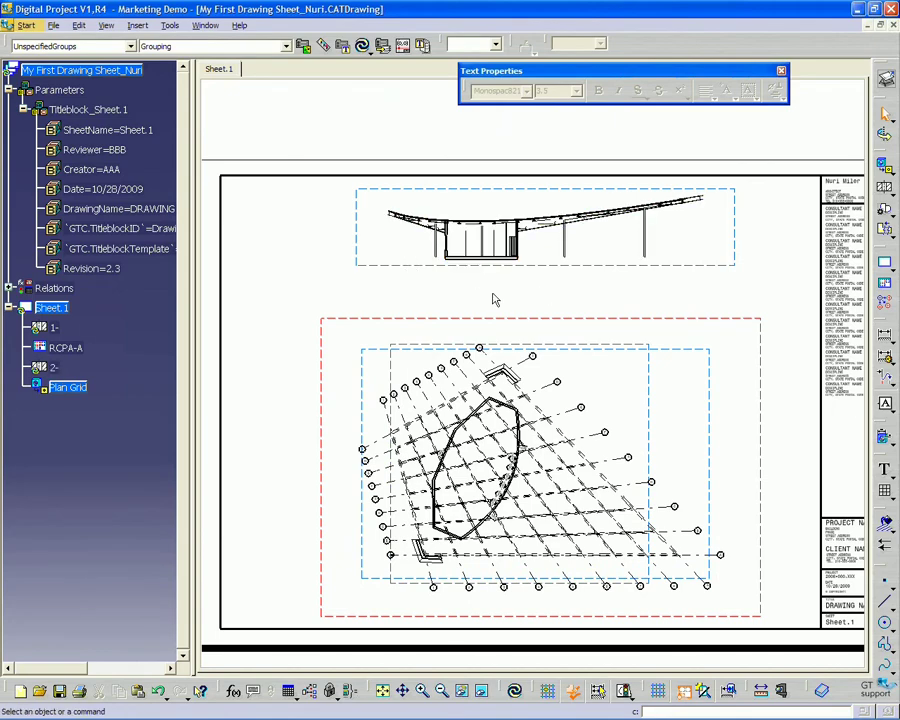
middle_drag(446, 236, 450, 241)
middle_drag(373, 250, 384, 326)
mouse_move(384, 326)
ctrl+middle_down()
mouse_move(384, 262)
mouse_move(421, 254)
ctrl+middle_up()
Switch from the drawing sheet back to the CATPart model window and tilt the building model to a low perspective
click(205, 25)
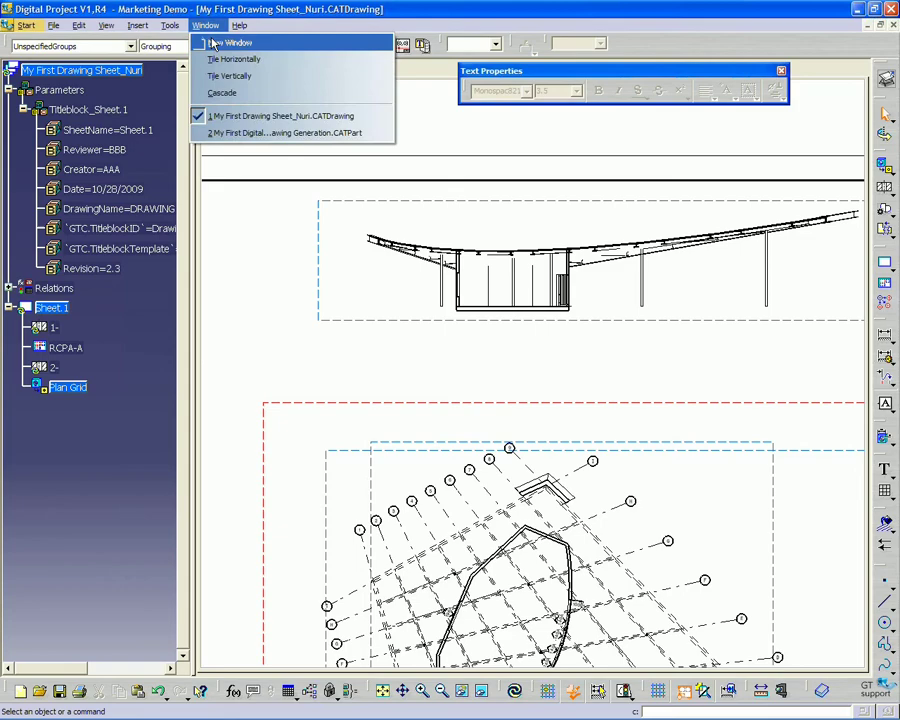
click(285, 133)
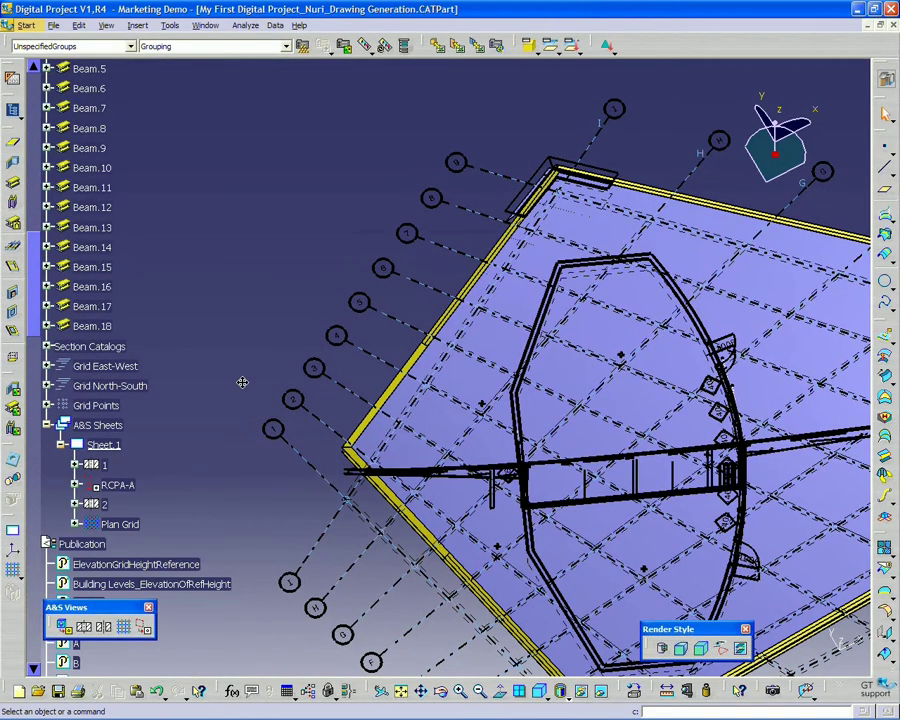
middle_drag(242, 382, 350, 428)
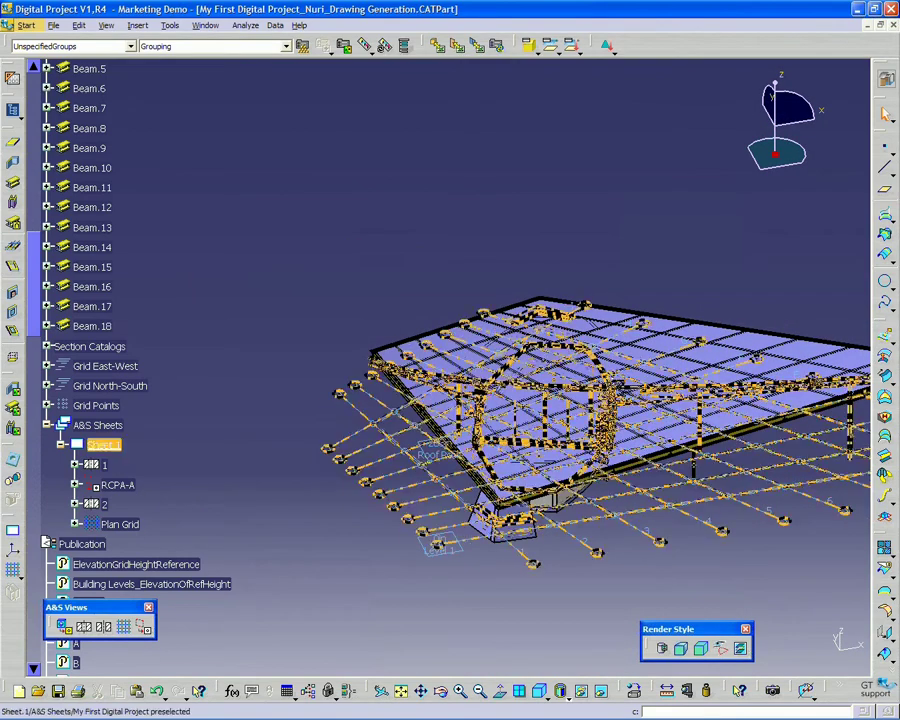
Start another A&S grid view on Sheet.1 and name it "Elevation Grid"
click(124, 630)
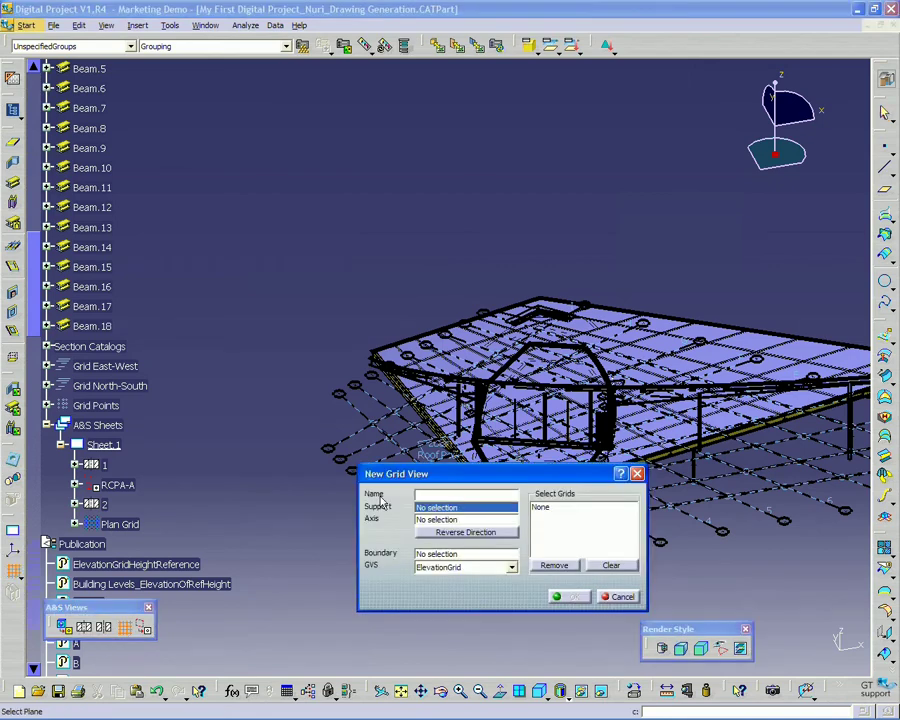
text(Elevation Grid)
drag(415, 473, 378, 489)
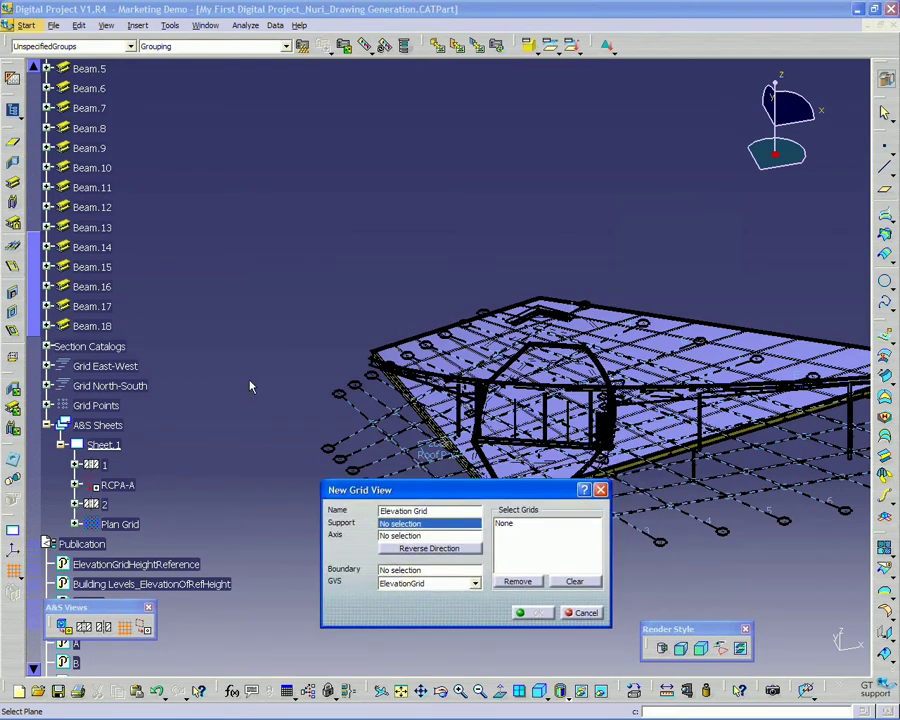
Set the Elevation Grid view's support to Plane.30 and its axis to the Absolute Axis System
middle_drag(229, 380, 225, 399)
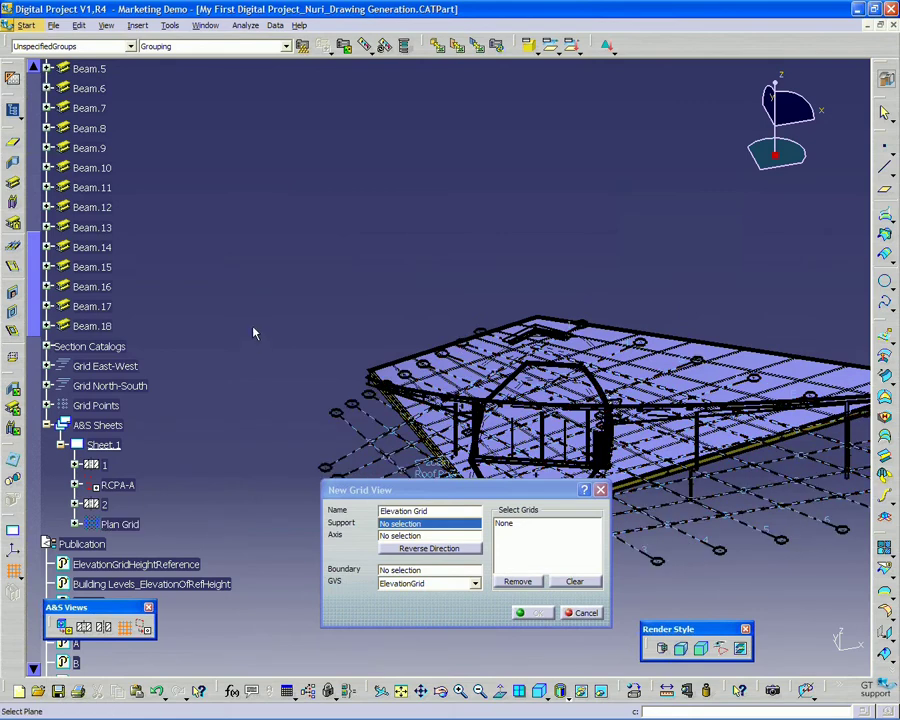
scroll(249, 328, up, 7)
scroll(249, 328, up, 6)
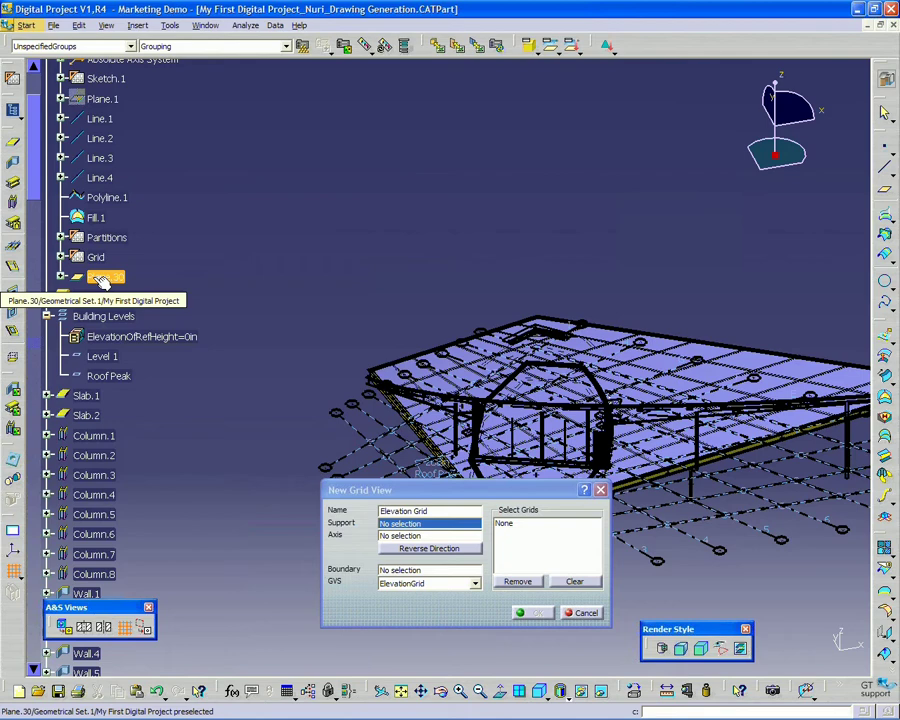
click(102, 280)
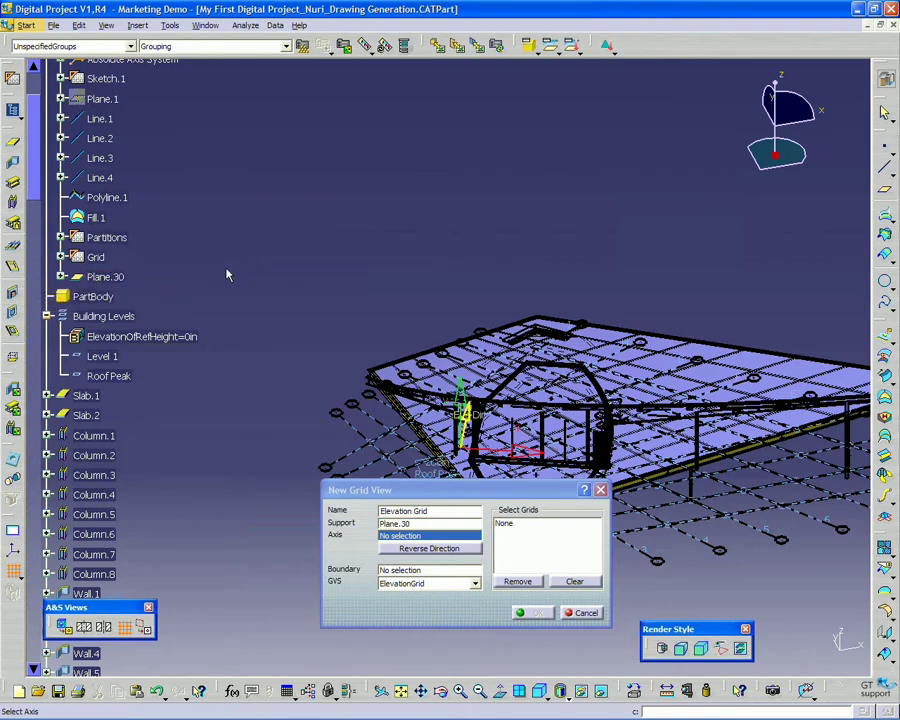
scroll(223, 273, up, 3)
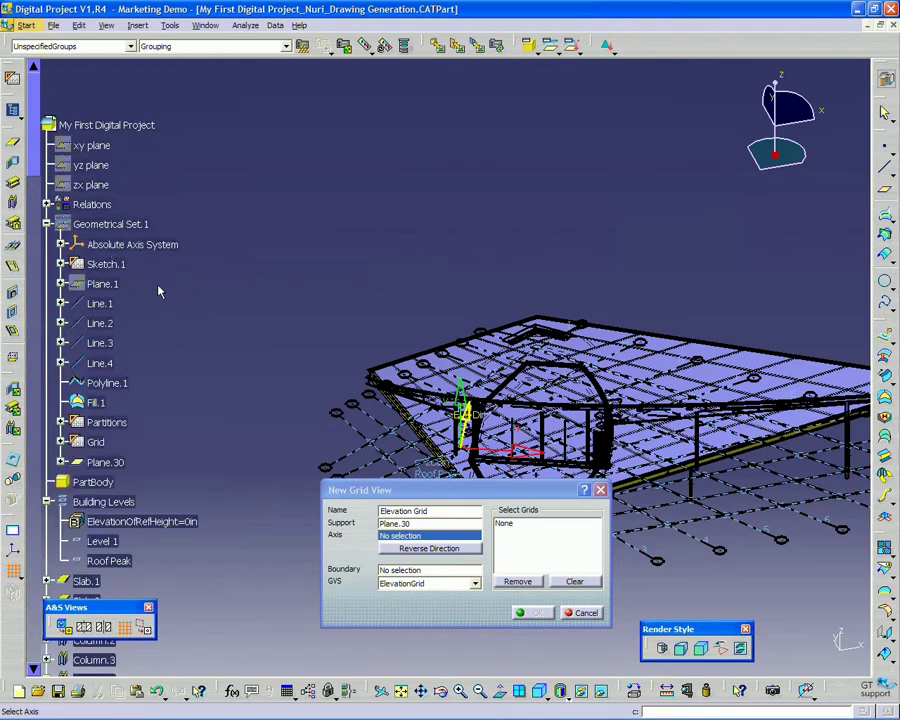
click(139, 246)
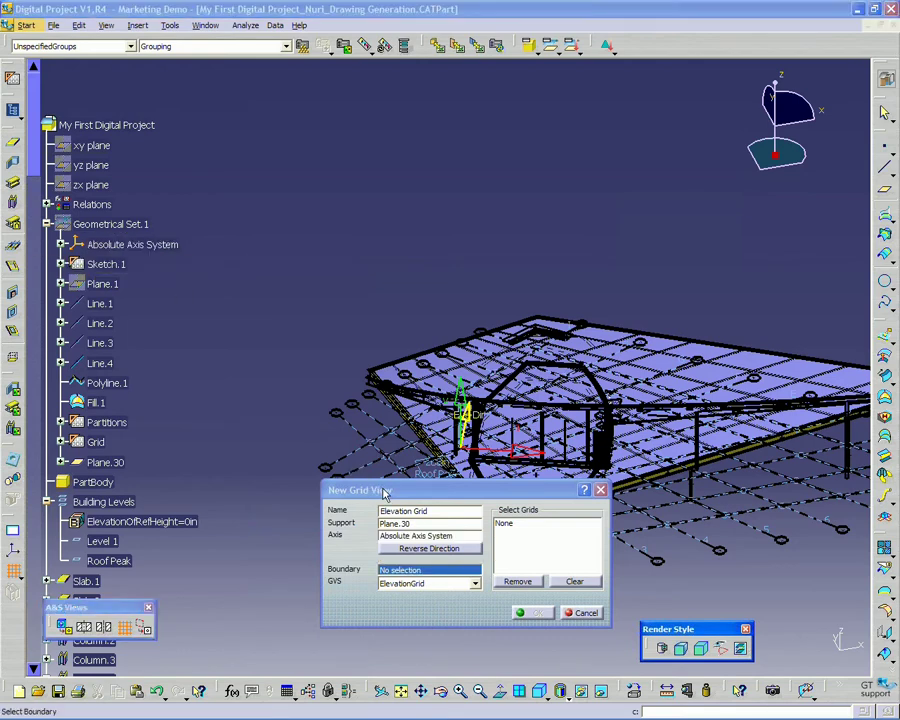
Choose ElevationGrid as the GVS for the Elevation Grid view
drag(378, 489, 280, 483)
click(406, 519)
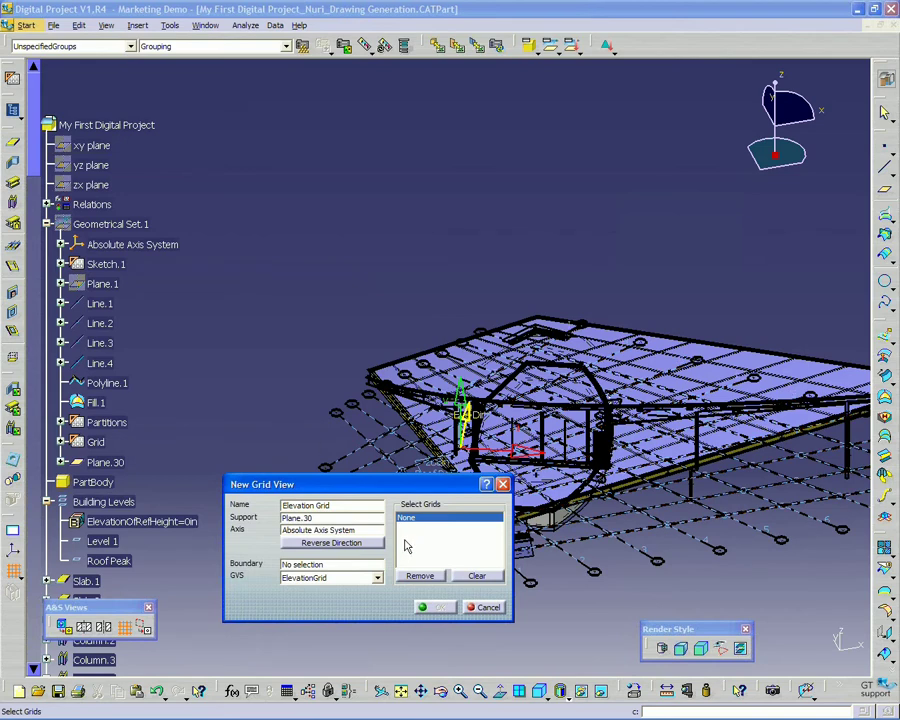
click(337, 580)
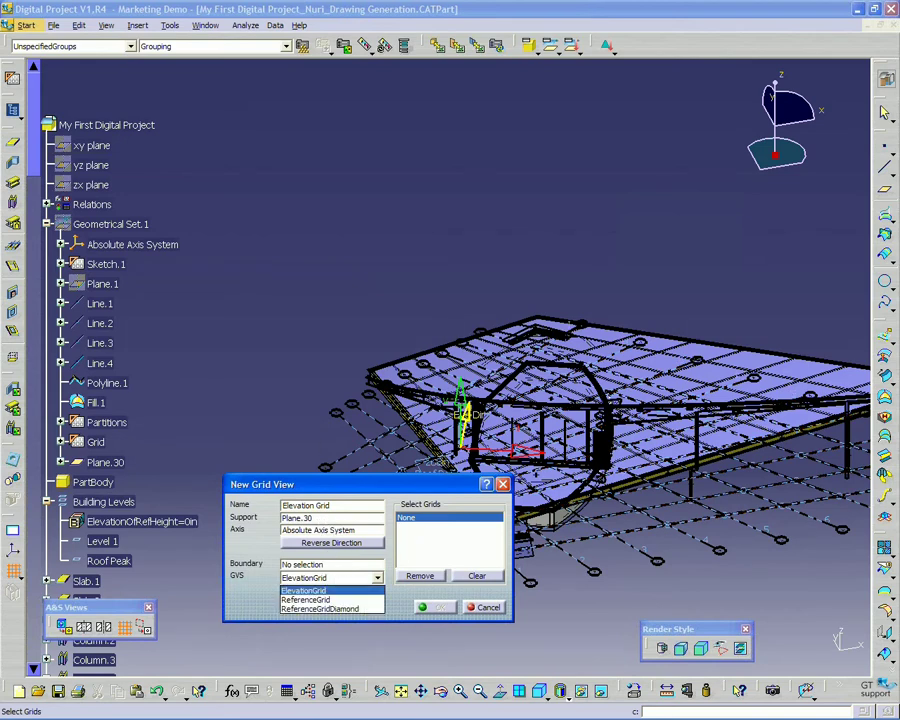
click(334, 592)
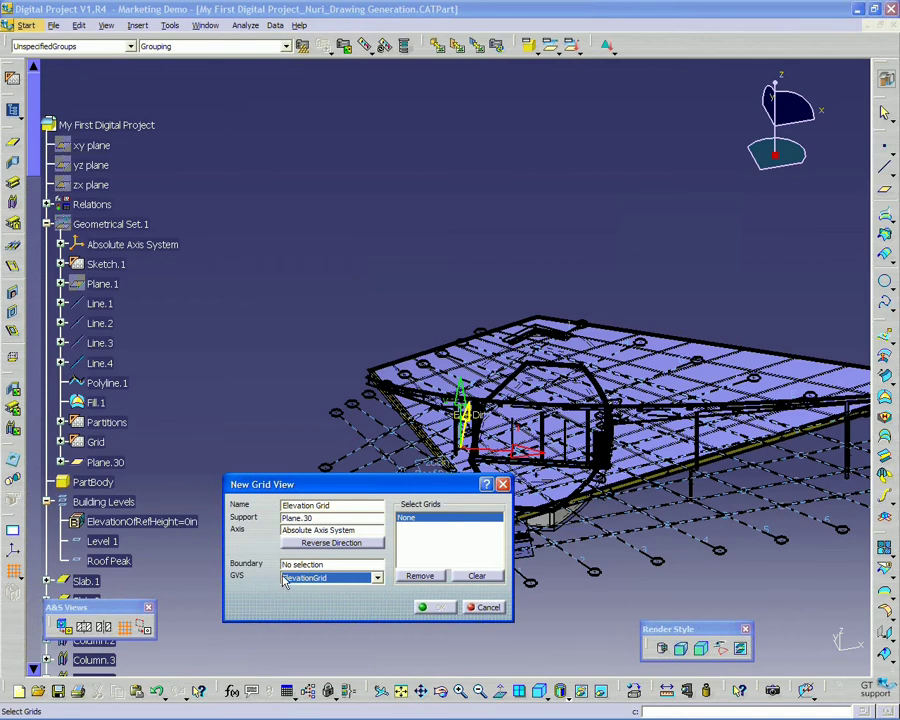
Add Building Levels to the grid selection and create the Elevation Grid view
drag(378, 486, 373, 461)
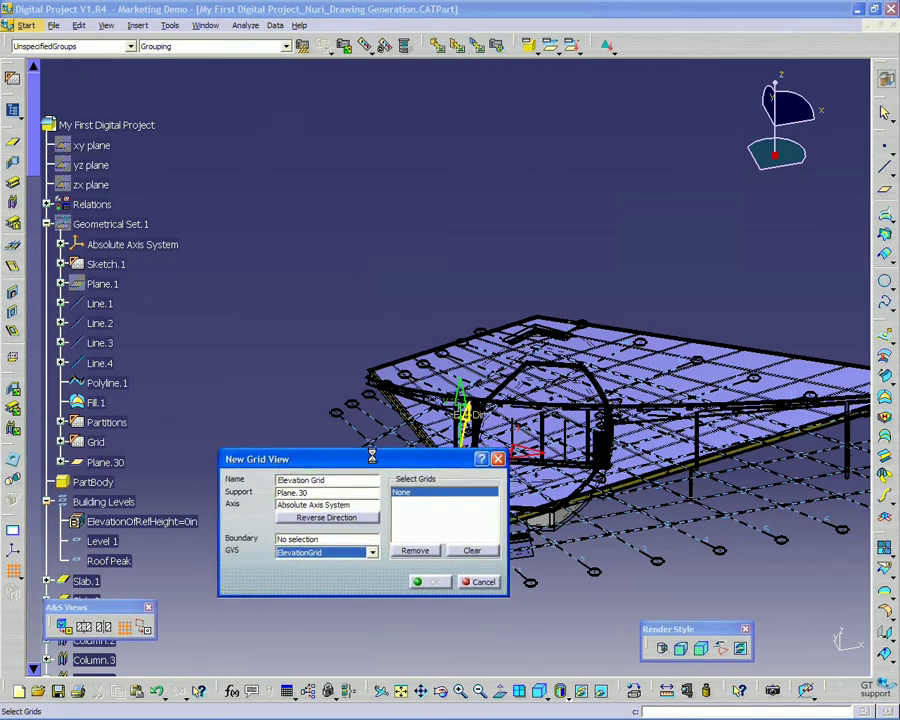
click(410, 492)
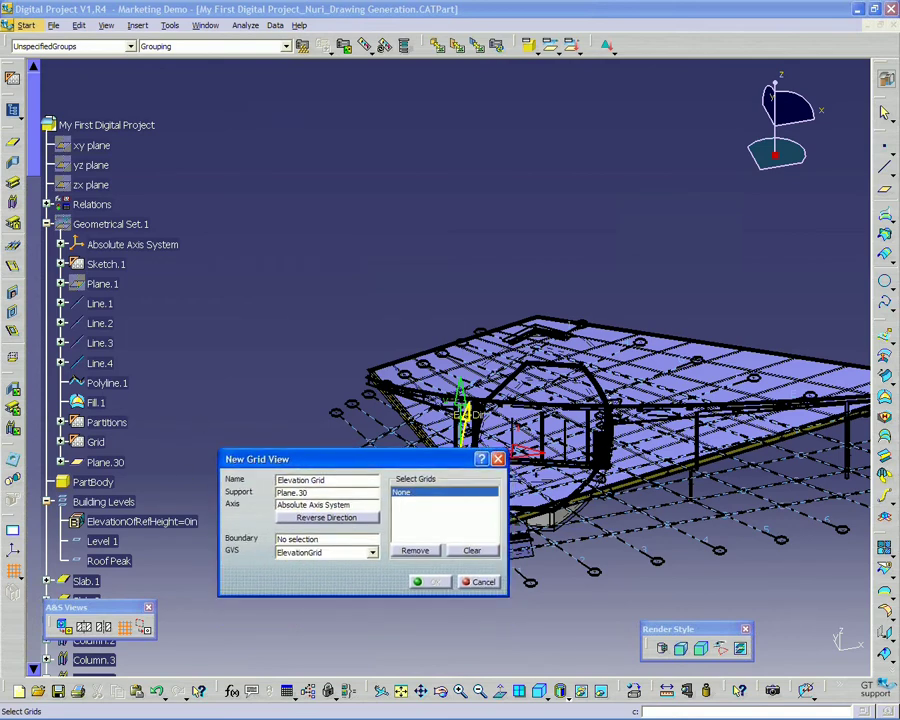
click(118, 503)
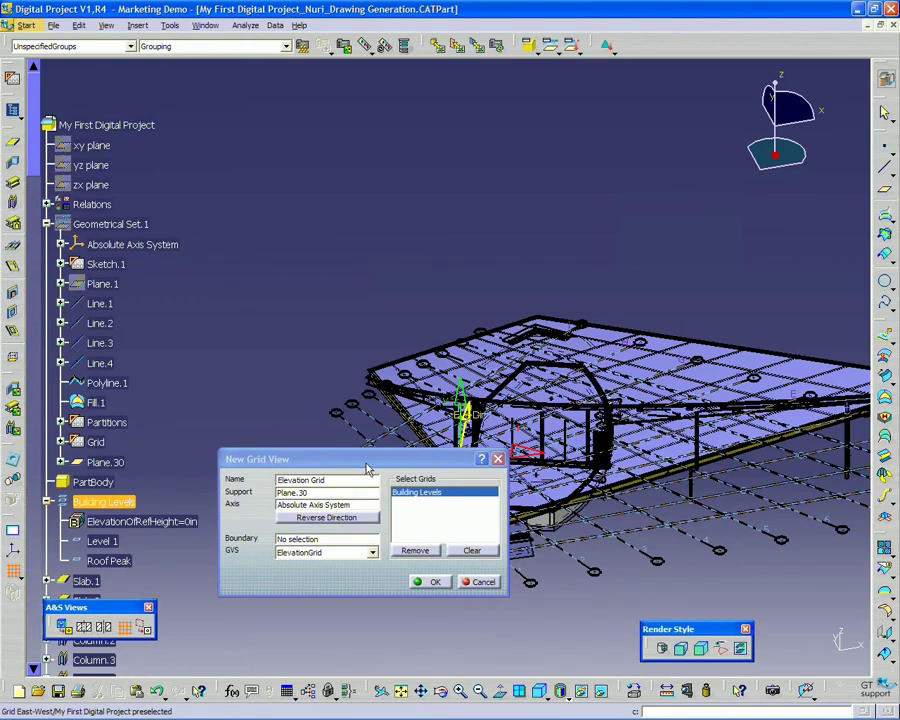
drag(408, 459, 403, 143)
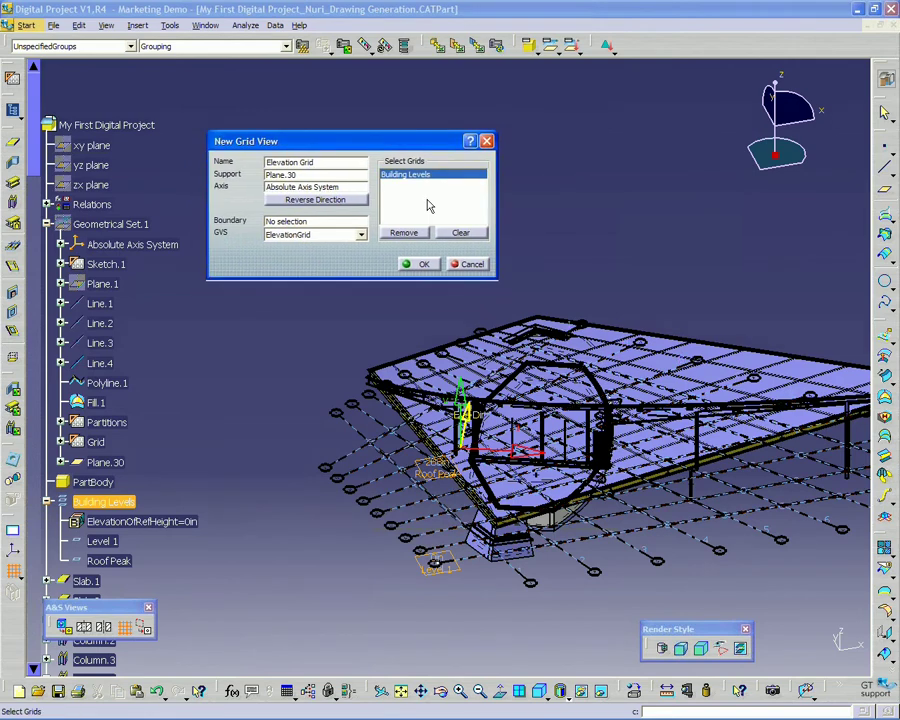
click(422, 265)
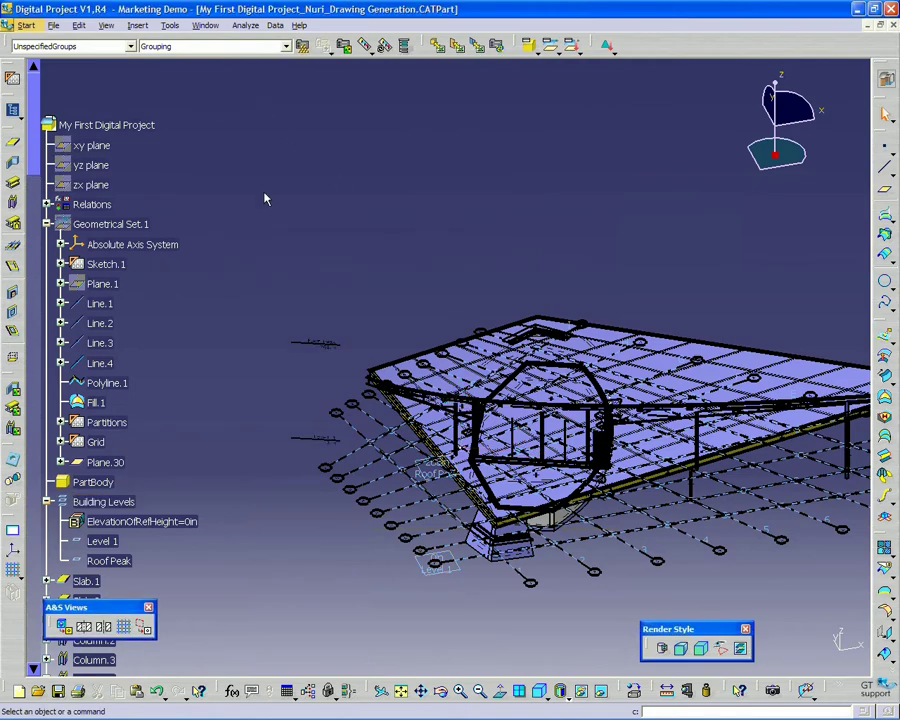
View the elevation markers in the model up close and switch to the My First Drawing Sheet_Nuri.CATDrawing window
middle_drag(286, 380, 384, 291)
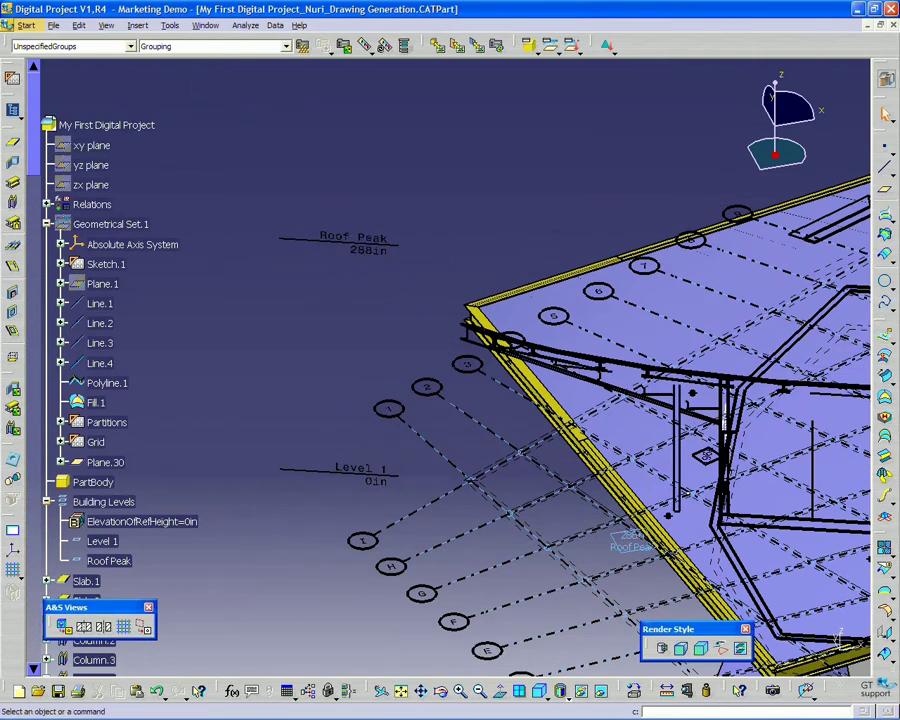
click(205, 25)
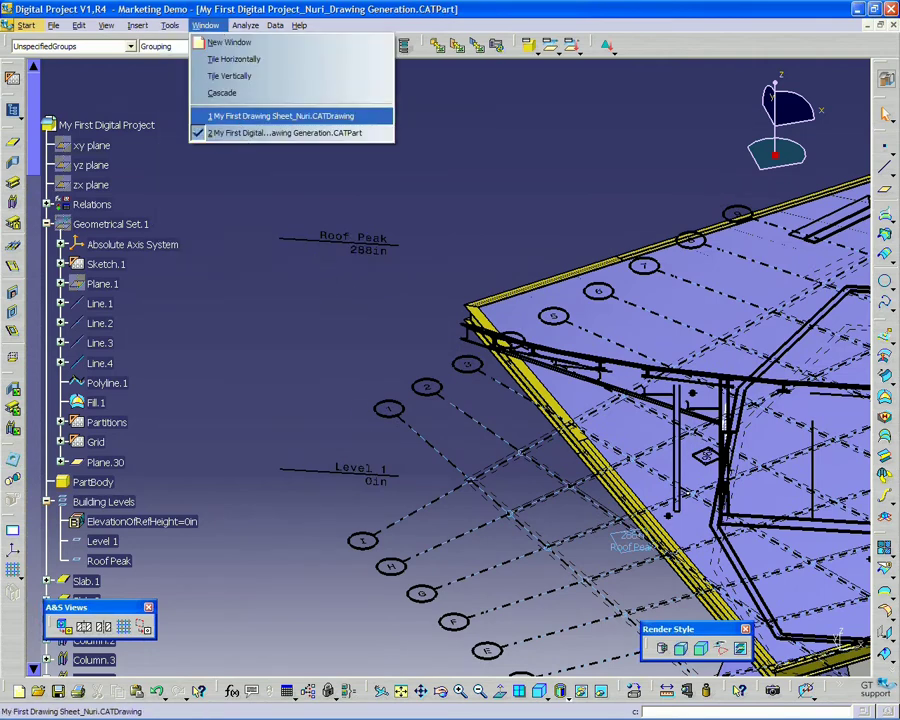
click(230, 114)
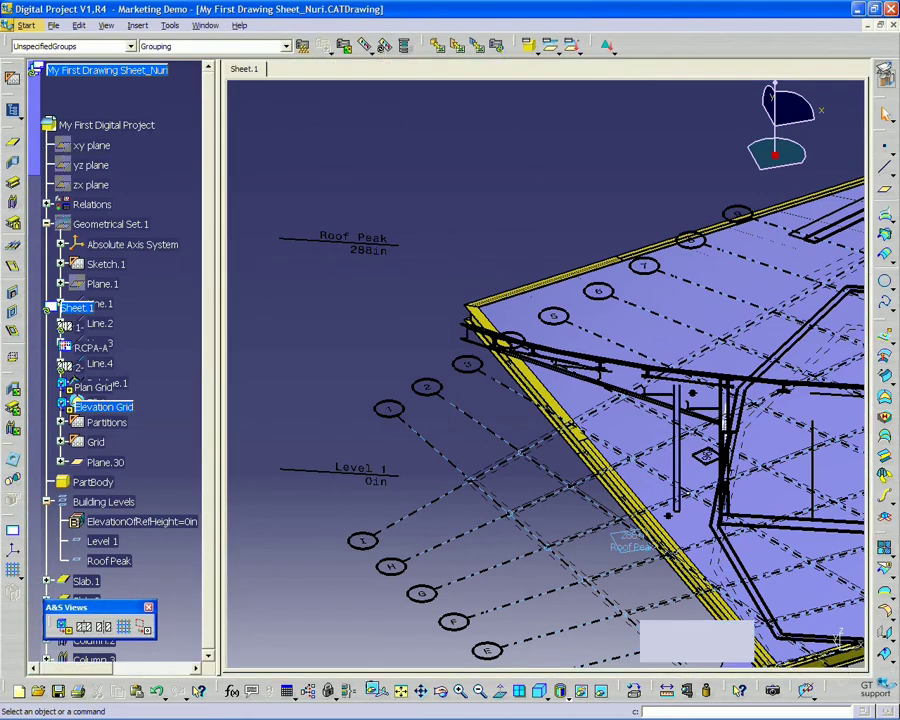
Superpose the Elevation Grid view onto the building section view in the upper part of the sheet
mouse_move(298, 476)
middle_down()
mouse_move(312, 462)
mouse_move(476, 418)
mouse_move(436, 408)
mouse_move(444, 382)
middle_up()
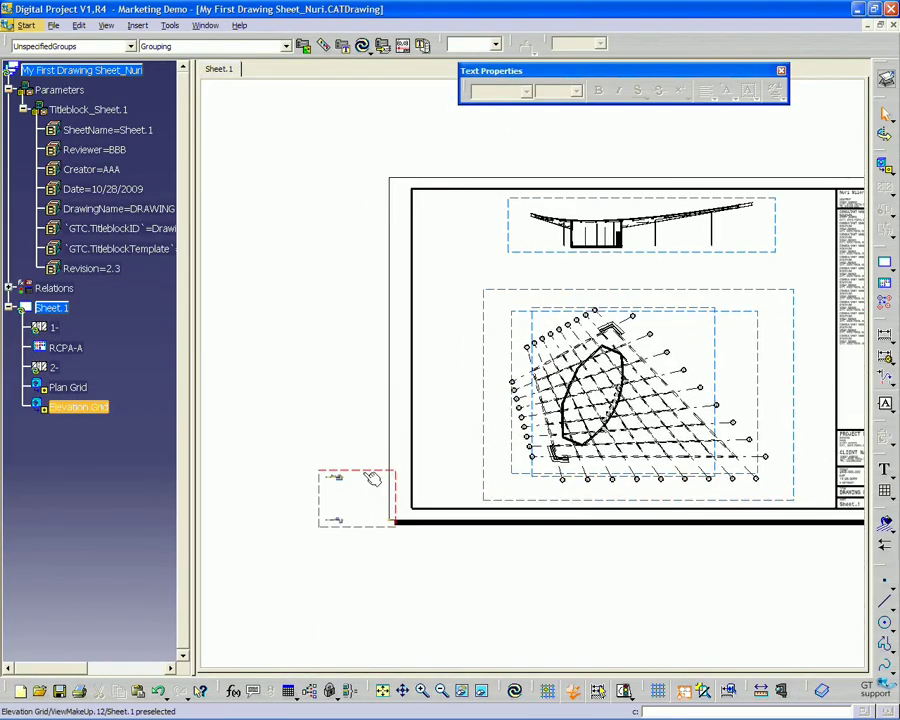
right_click(364, 472)
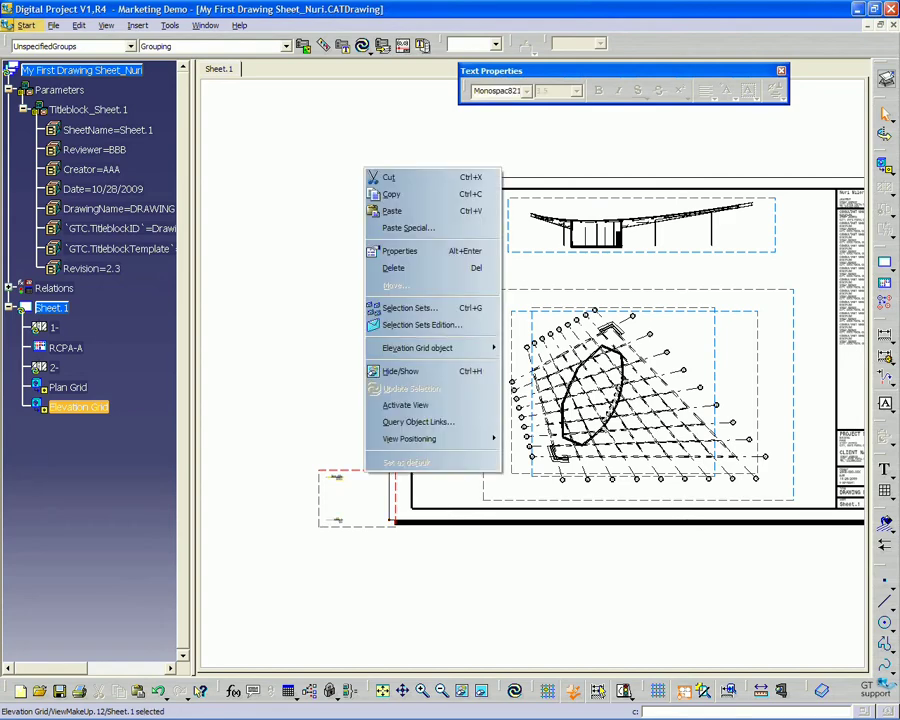
mouse_move(442, 440)
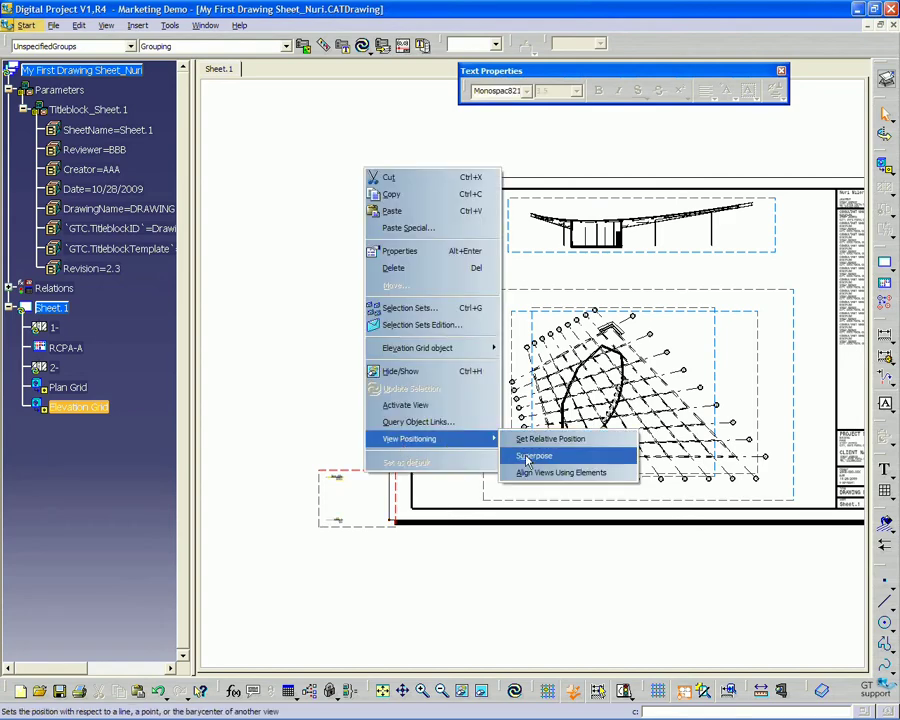
click(530, 457)
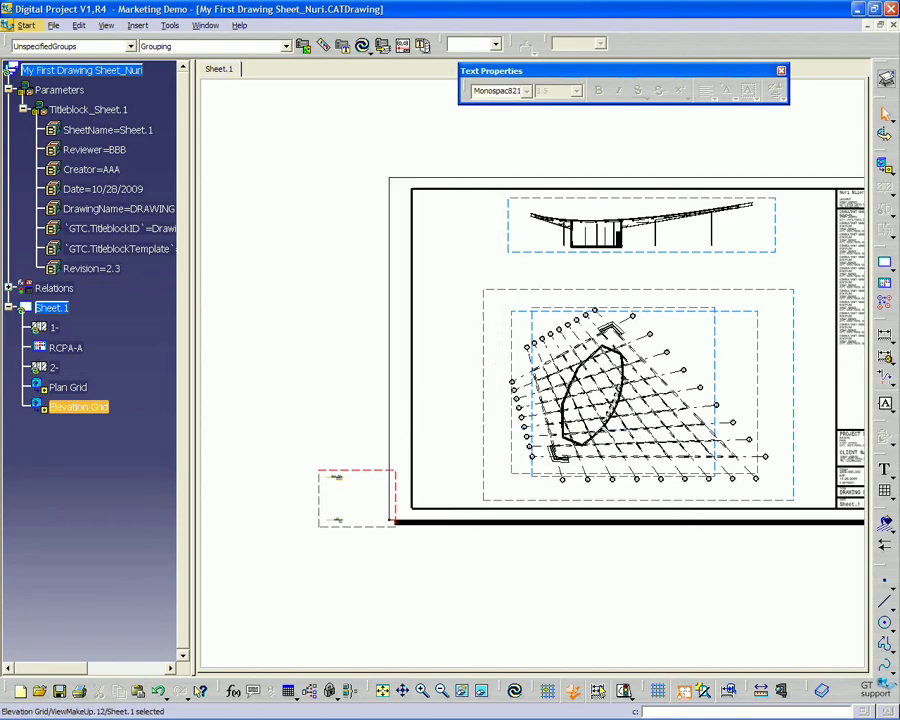
click(530, 246)
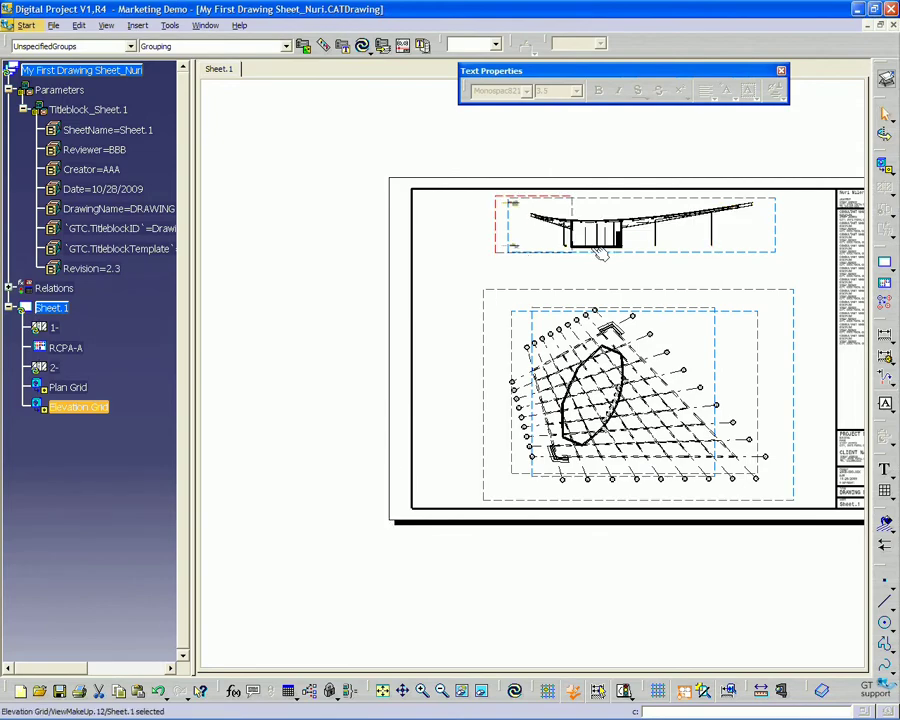
Examine how the Roof Peak and Level 1 markers align with the building section, and review the section and plan together on the sheet
mouse_move(600, 253)
middle_down()
mouse_move(560, 326)
mouse_move(540, 219)
mouse_move(535, 294)
mouse_move(530, 235)
mouse_move(508, 208)
mouse_move(537, 242)
middle_up()
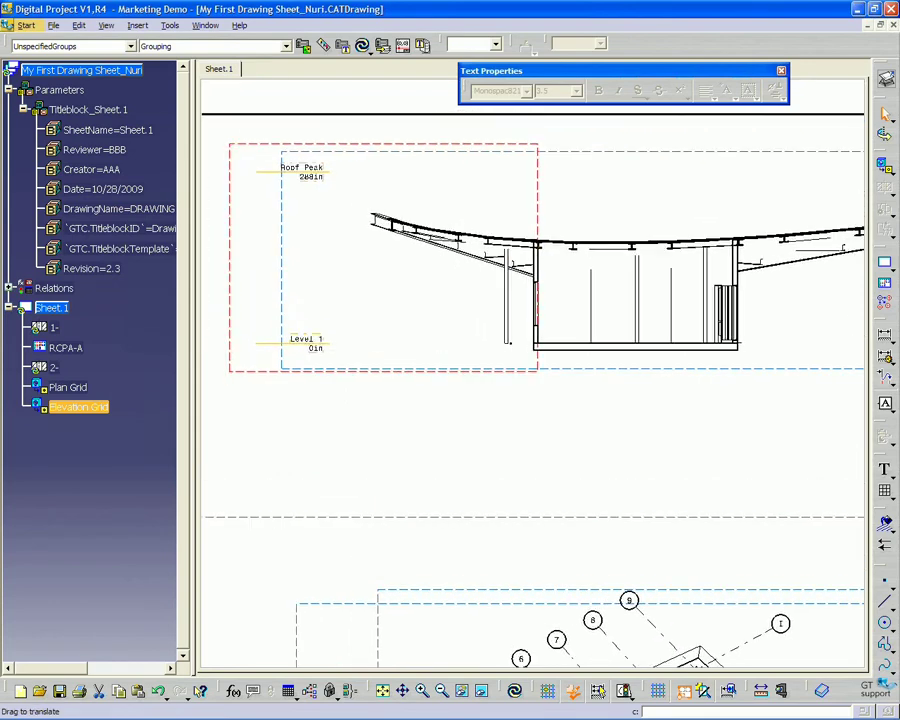
scroll(450, 278, down, 2)
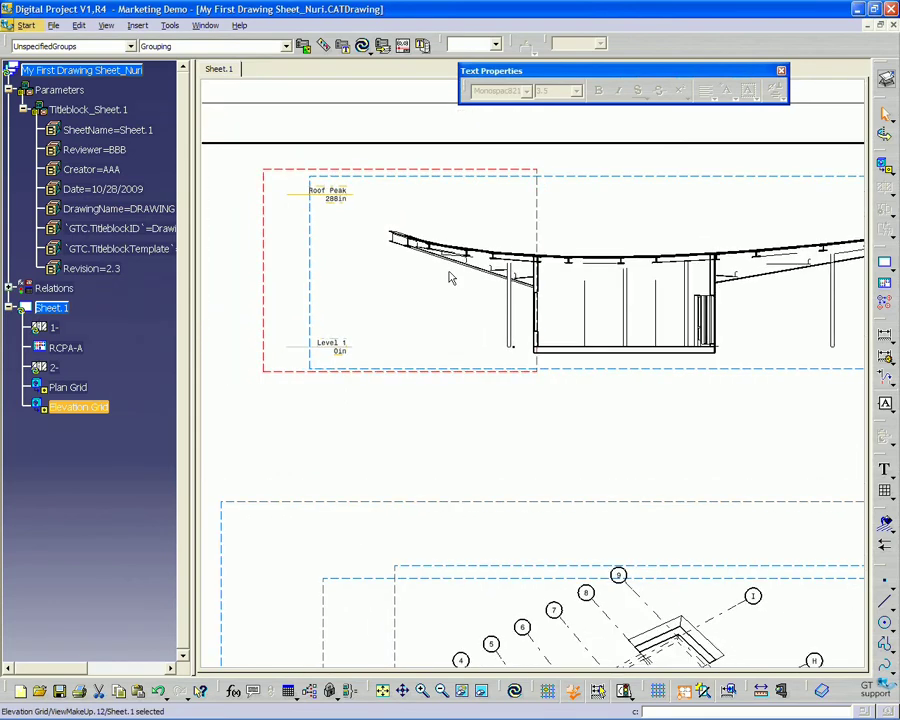
middle_drag(447, 399, 437, 351)
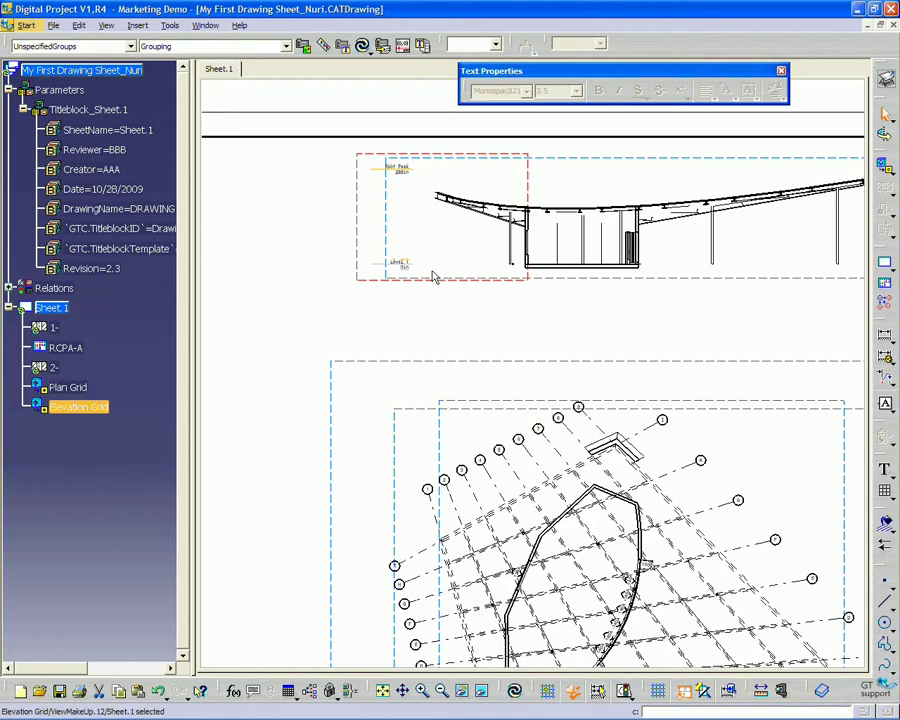
middle_drag(439, 307, 443, 359)
middle_drag(520, 452, 520, 354)
mouse_move(431, 286)
middle_down()
mouse_move(434, 340)
mouse_move(378, 143)
middle_up()
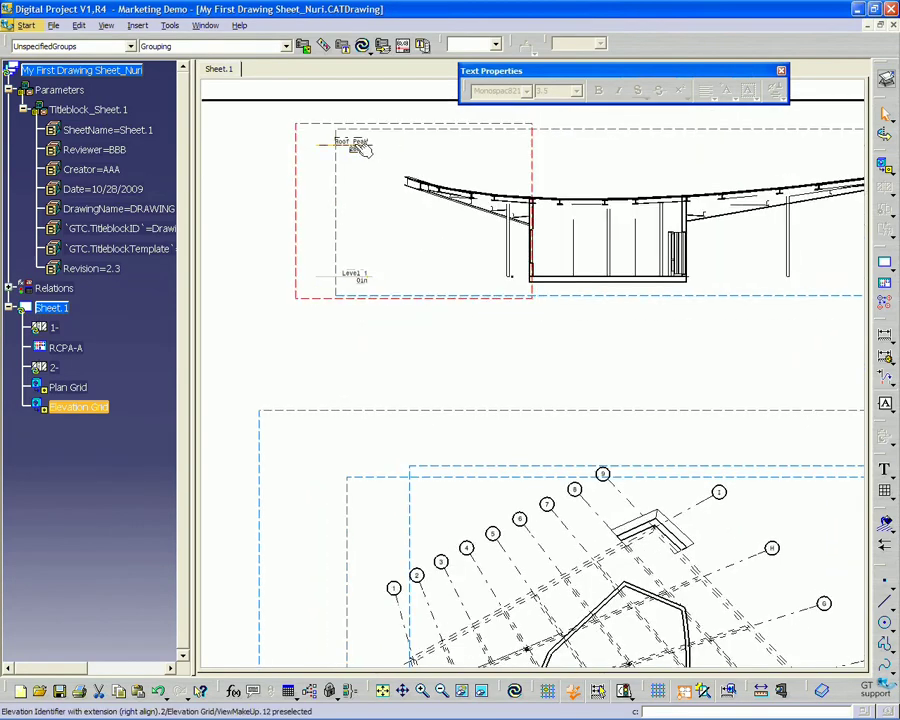
click(268, 165)
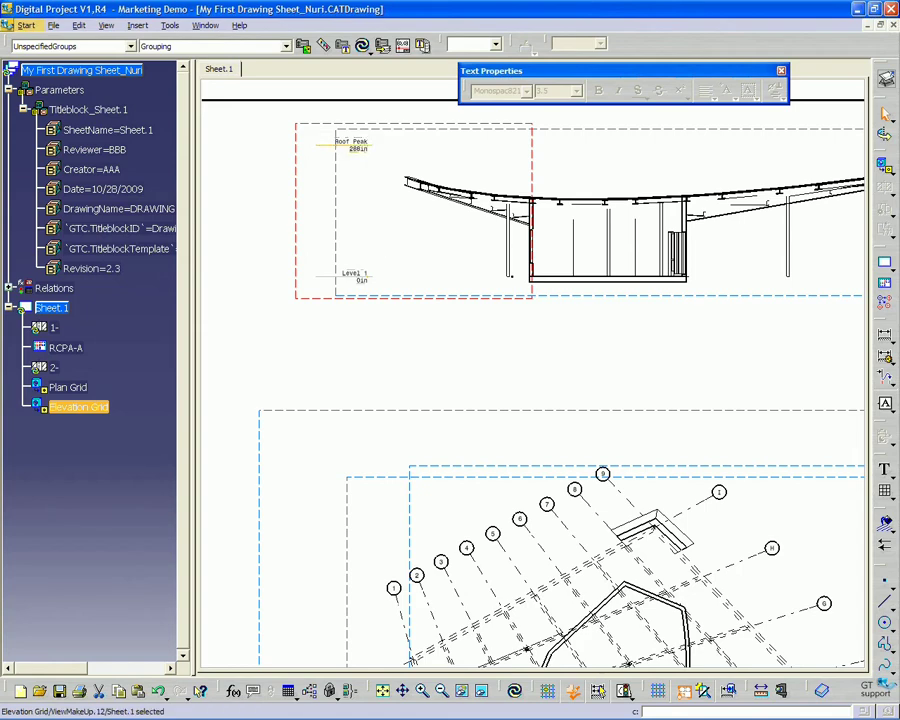
click(552, 354)
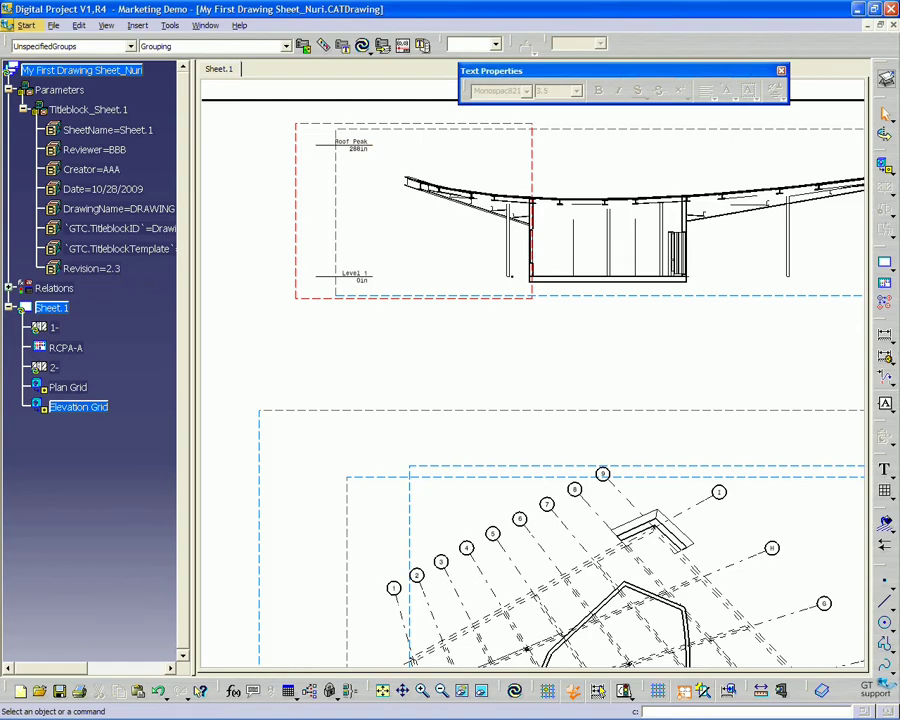
mouse_move(557, 344)
middle_down()
mouse_move(510, 356)
mouse_move(516, 434)
middle_up()
middle_drag(533, 424, 517, 312)
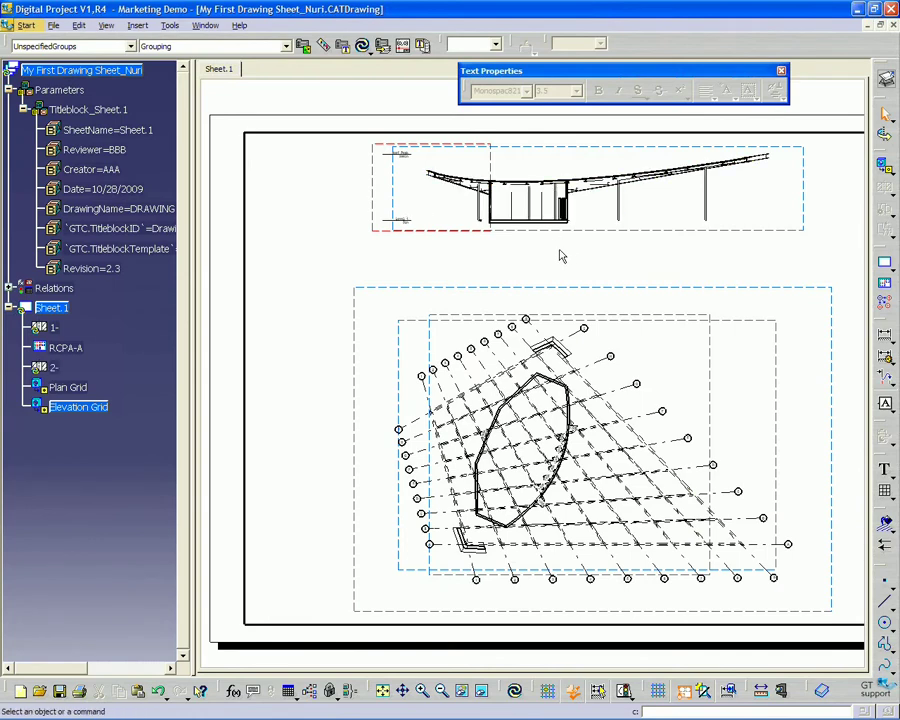
middle_drag(641, 249, 607, 251)
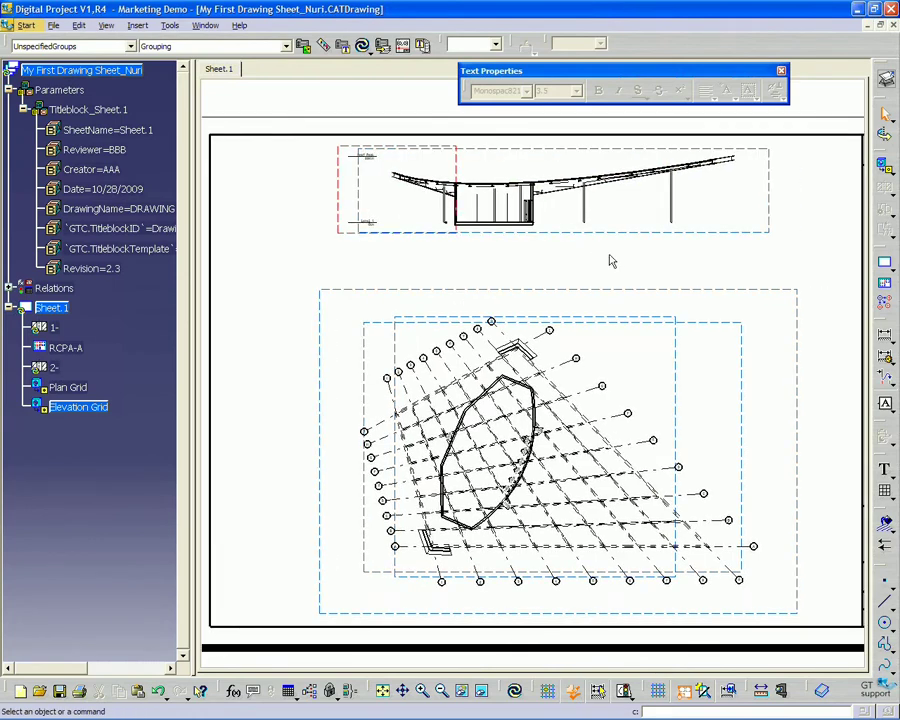
mouse_move(653, 353)
middle_down()
mouse_move(645, 331)
mouse_move(631, 348)
middle_up()
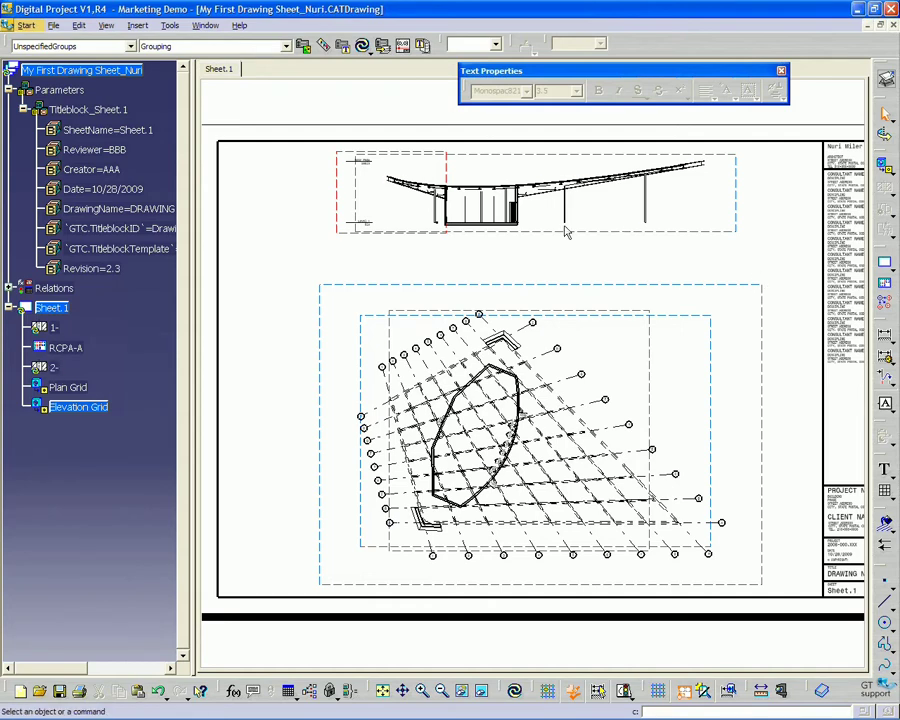
middle_drag(783, 281, 775, 272)
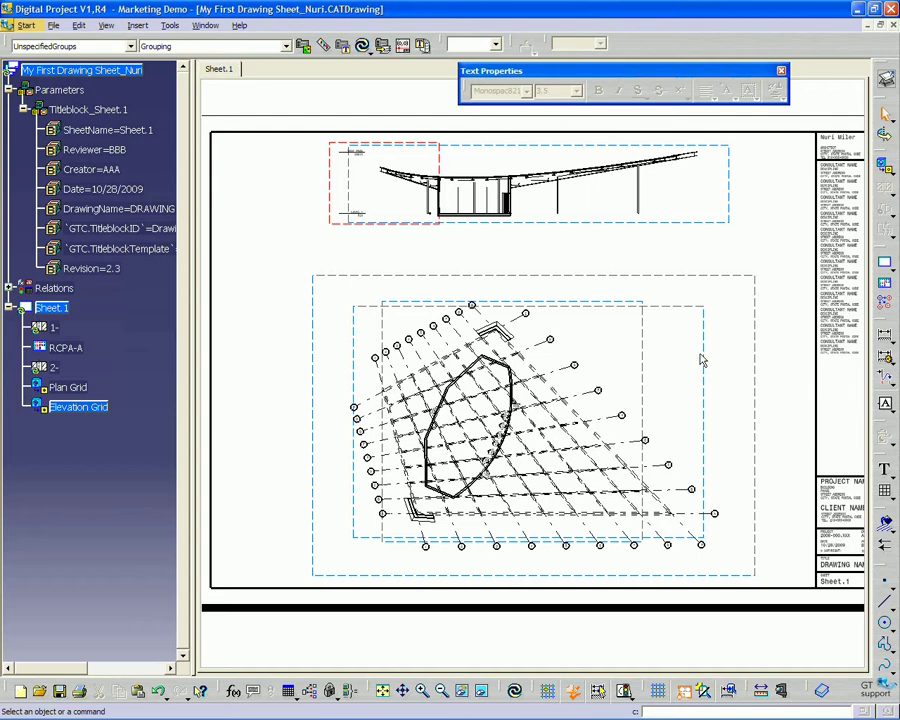
Place a new empty view on the sheet between the section and the plan, near their left ends
click(885, 287)
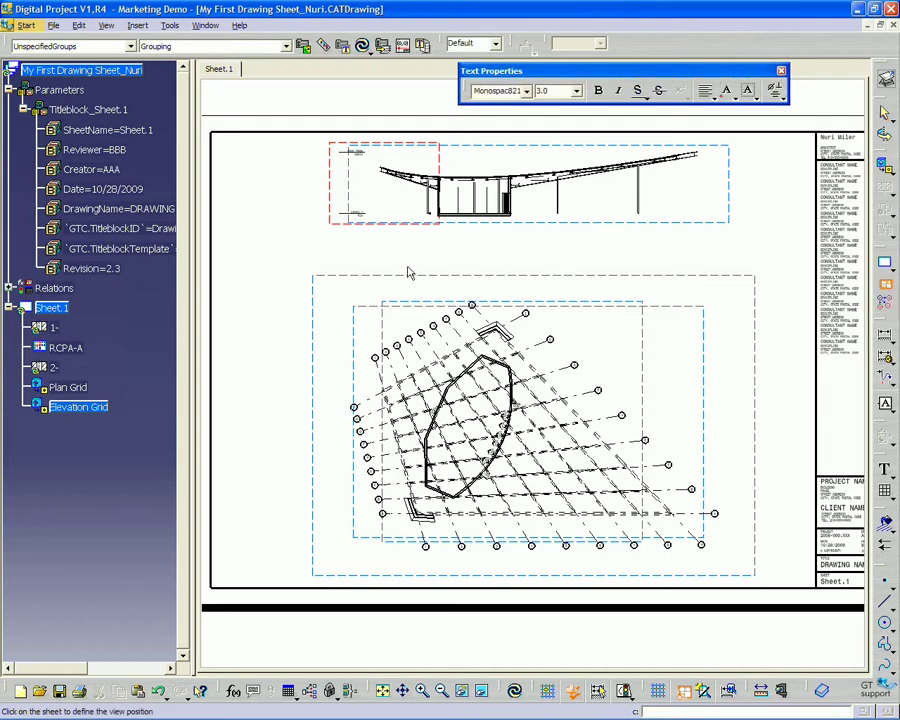
middle_drag(252, 390, 300, 374)
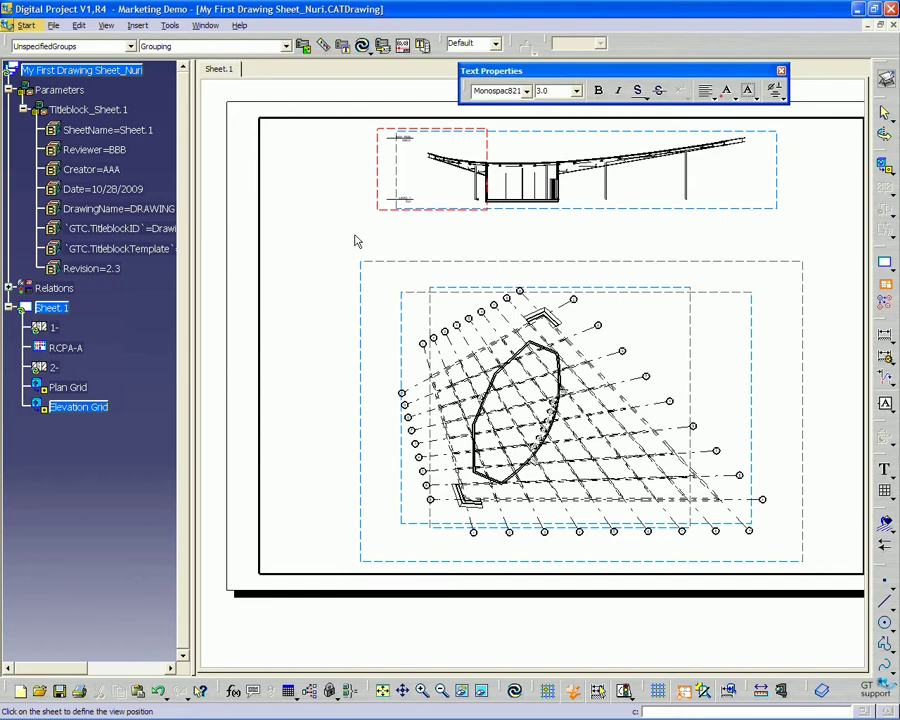
click(354, 236)
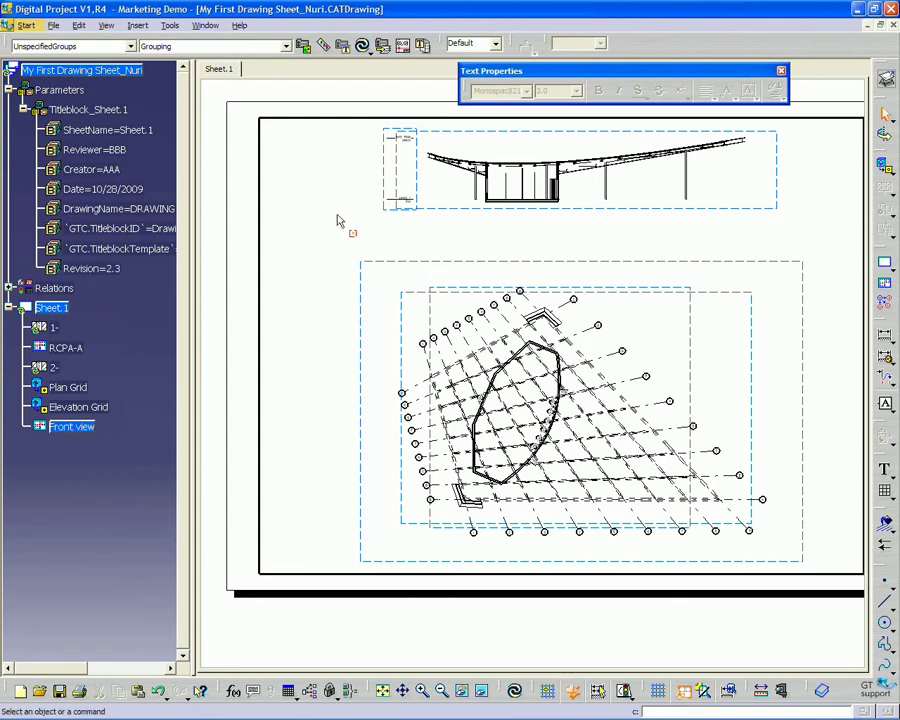
Rename the new empty view by setting its view name prefix to "Plan Annotations"
click(70, 428)
right_click(66, 428)
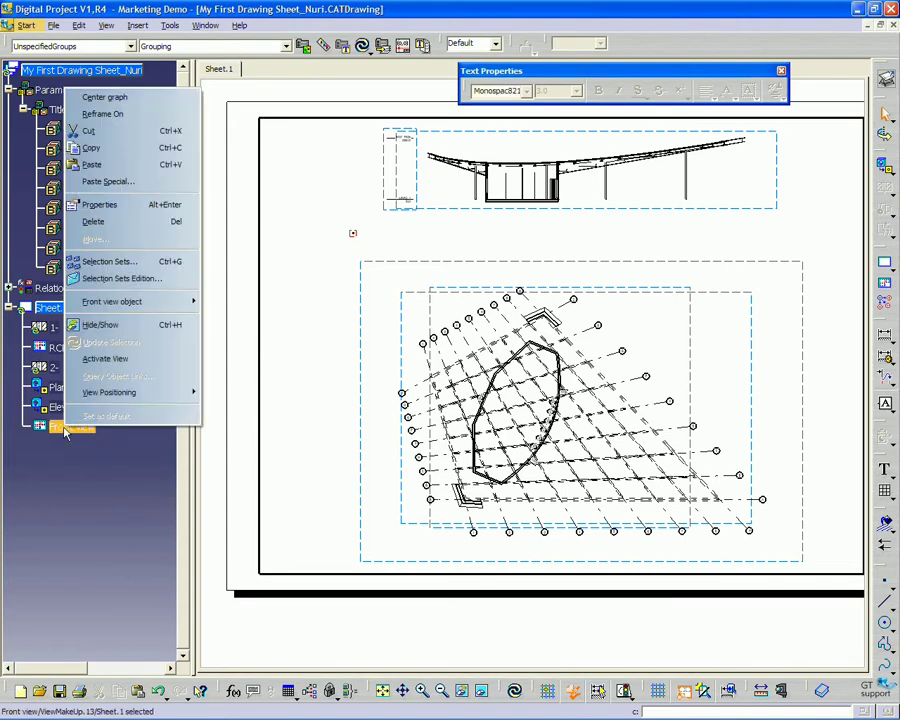
mouse_move(67, 303)
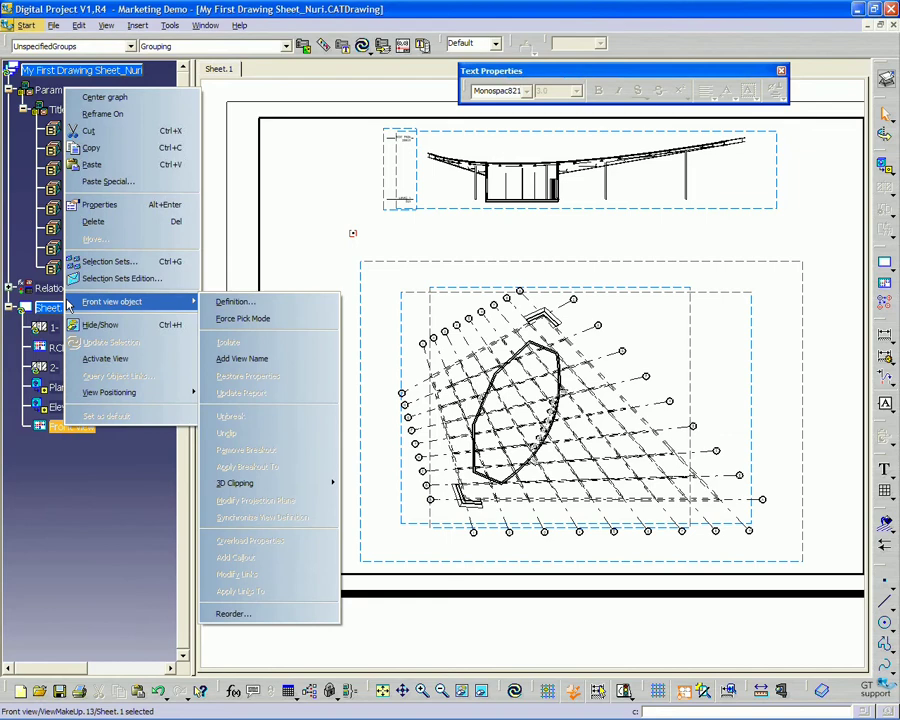
click(102, 205)
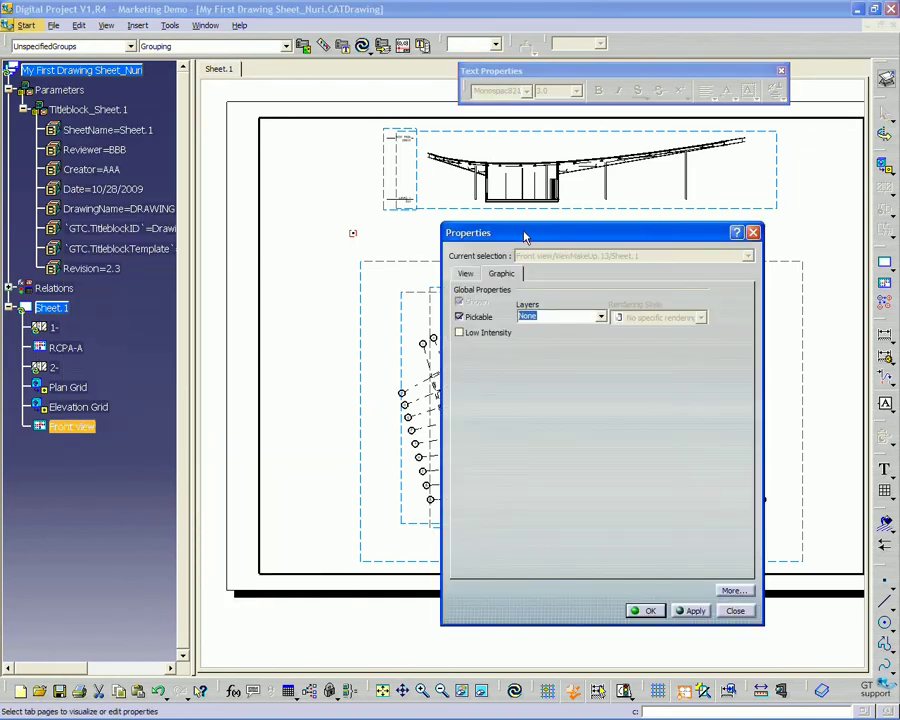
drag(526, 237, 462, 244)
click(403, 280)
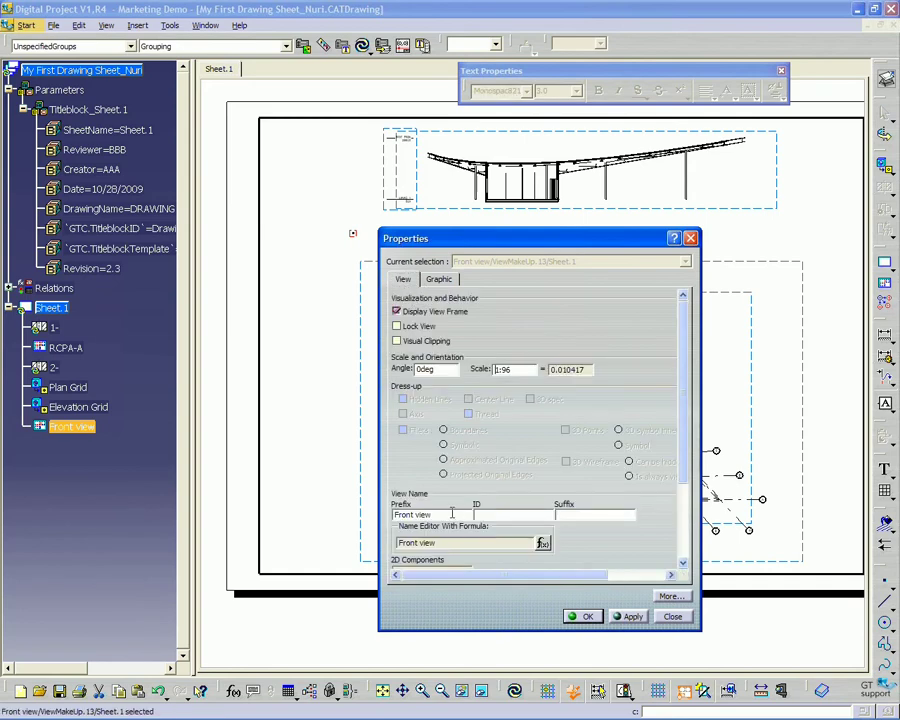
drag(454, 514, 368, 518)
text(Plan Annotations)
click(580, 616)
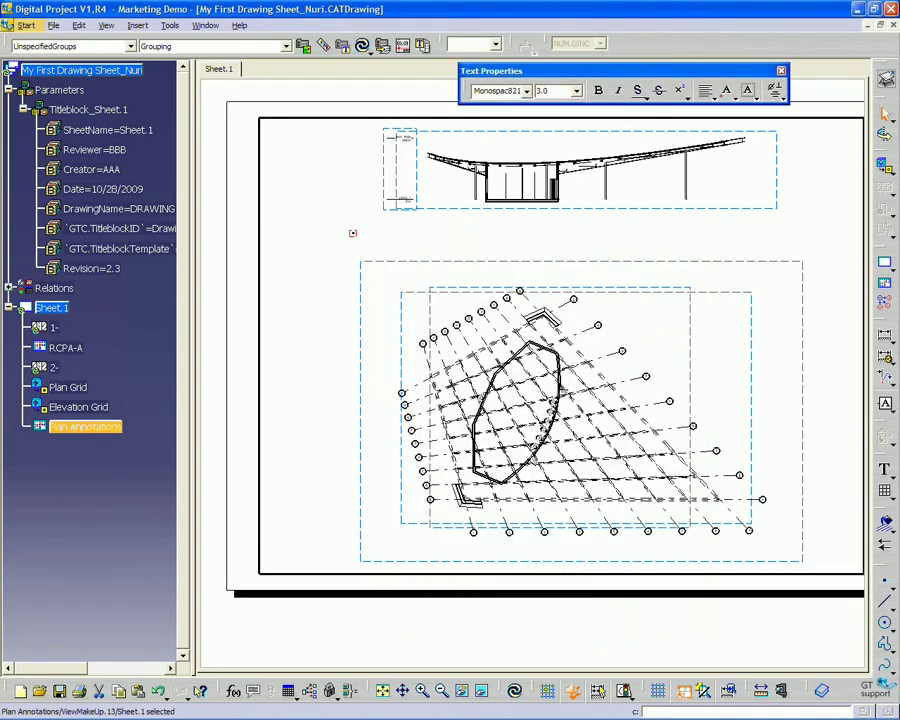
key(Escape)
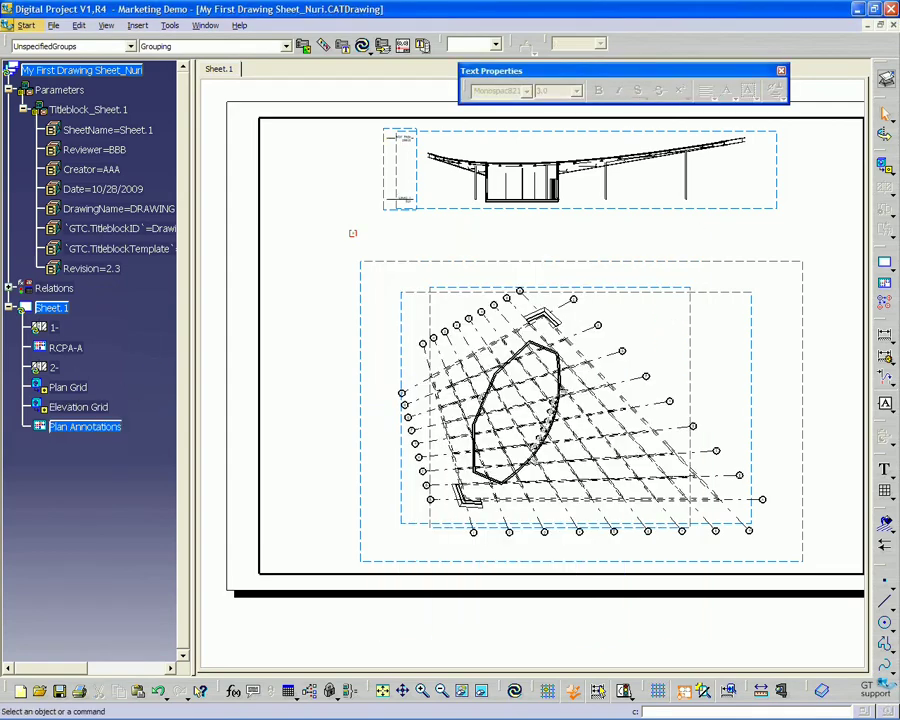
Superpose the Plan Annotations view onto the building plan view in the lower part of the sheet
right_click(352, 233)
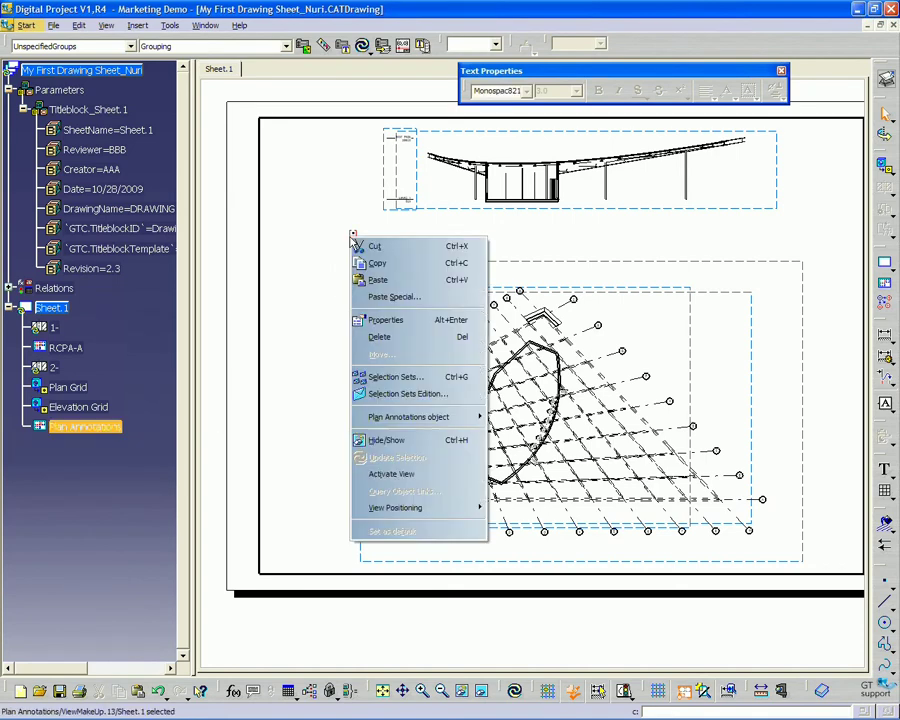
mouse_move(392, 510)
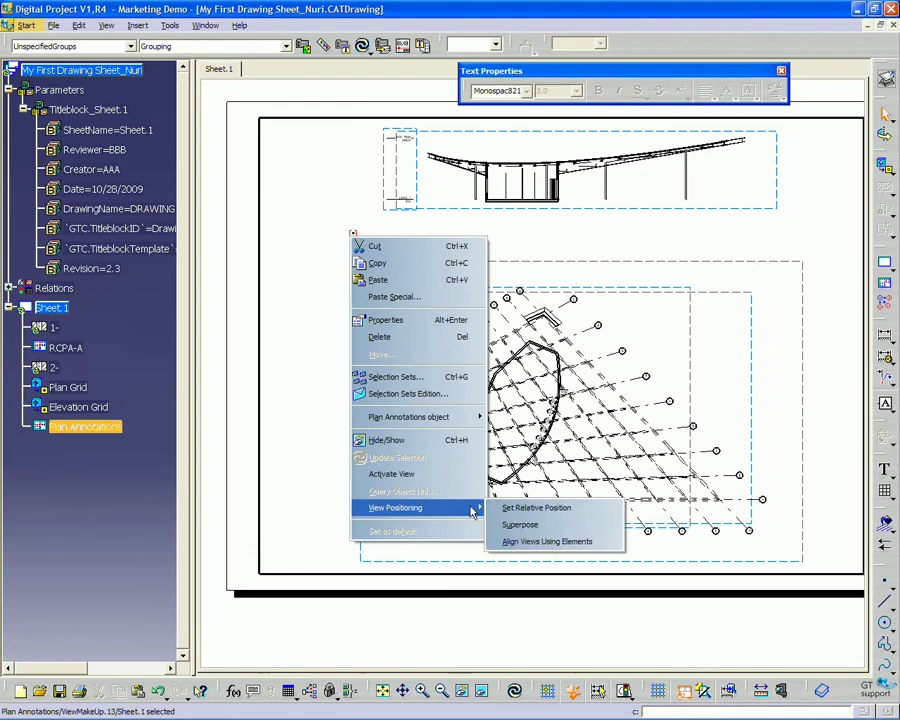
click(517, 525)
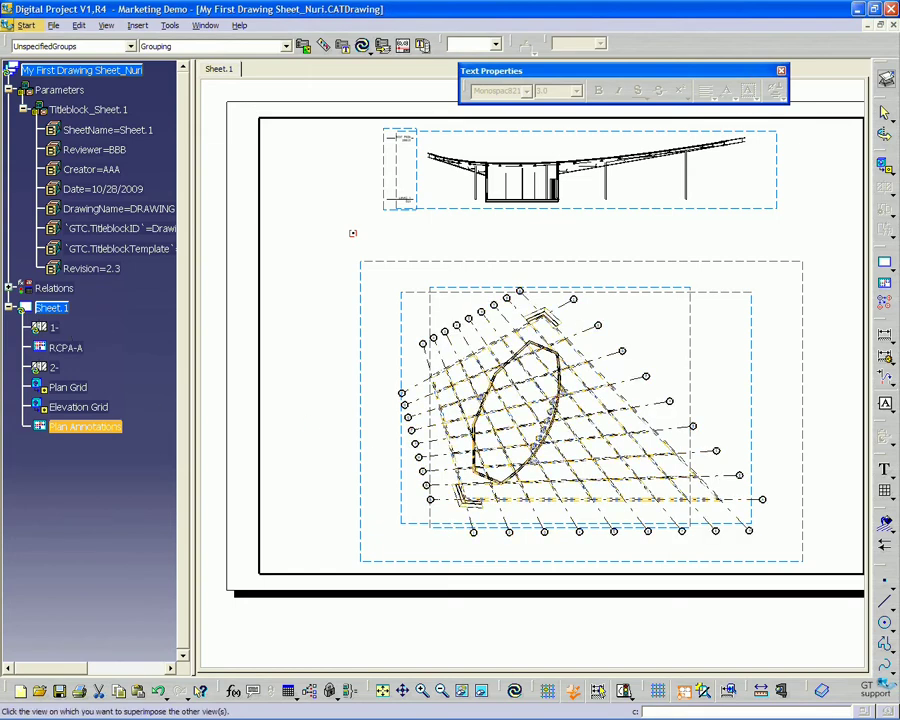
click(438, 515)
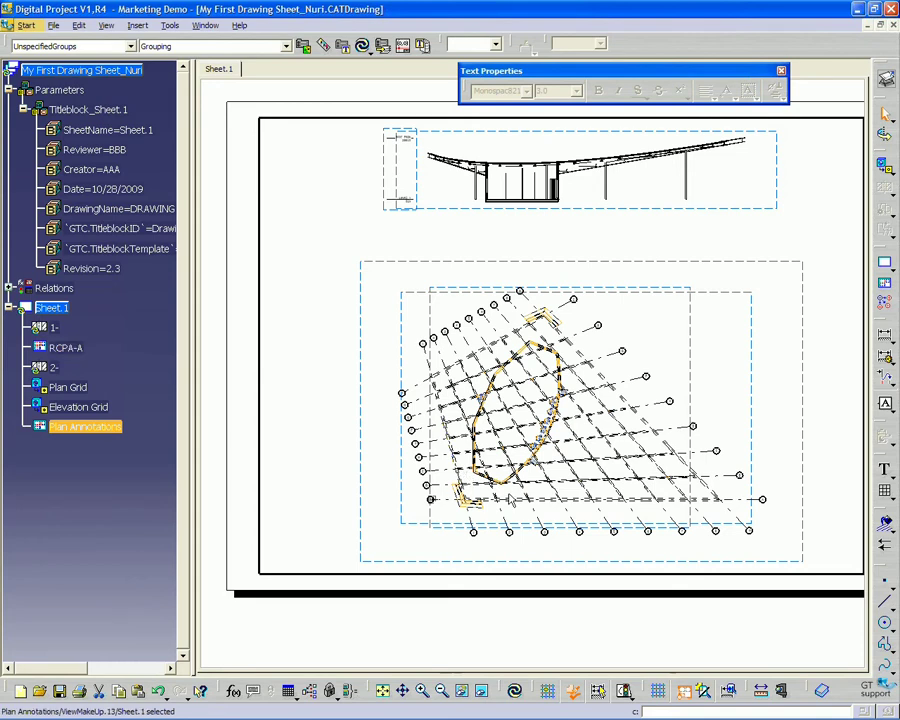
Place another new empty view on the sheet, left of the drawing views and between the section and the plan
middle_drag(783, 337, 777, 359)
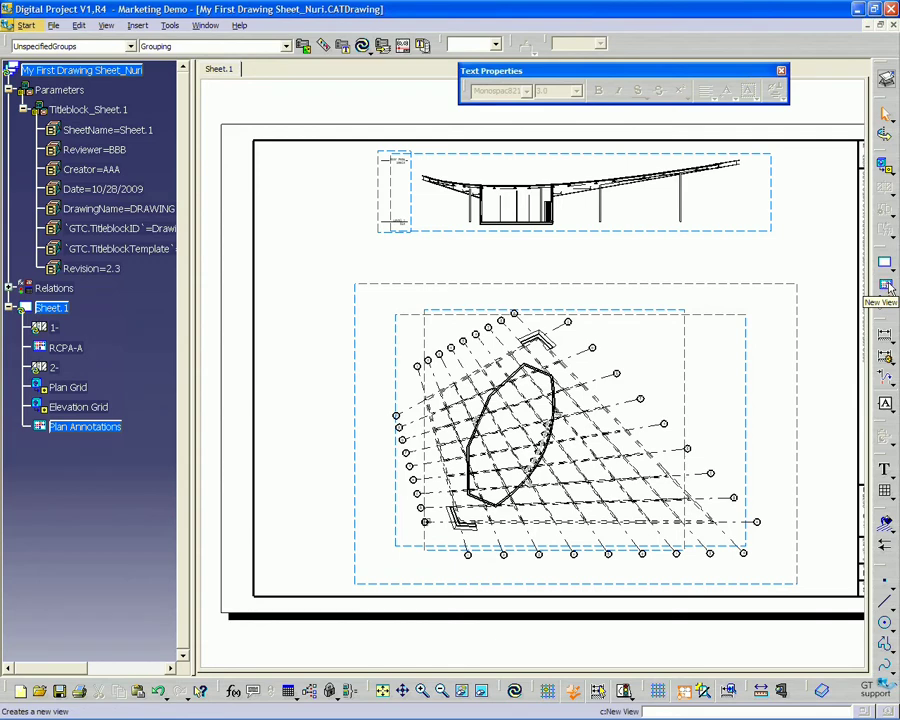
click(887, 286)
click(310, 243)
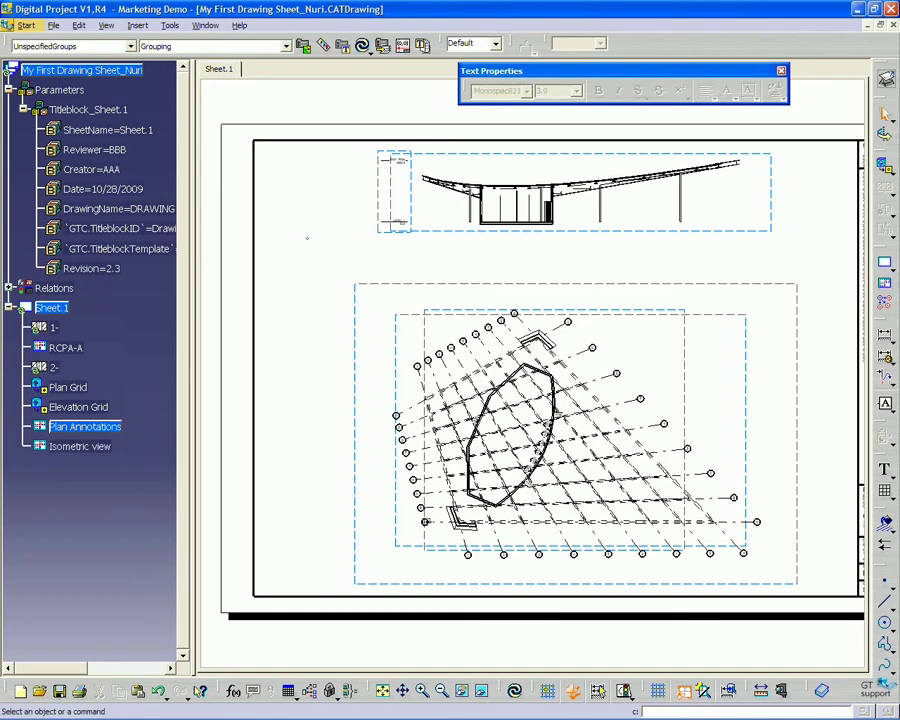
Rename the new isometric view by setting its view name prefix to "Section Annotations"
right_click(100, 447)
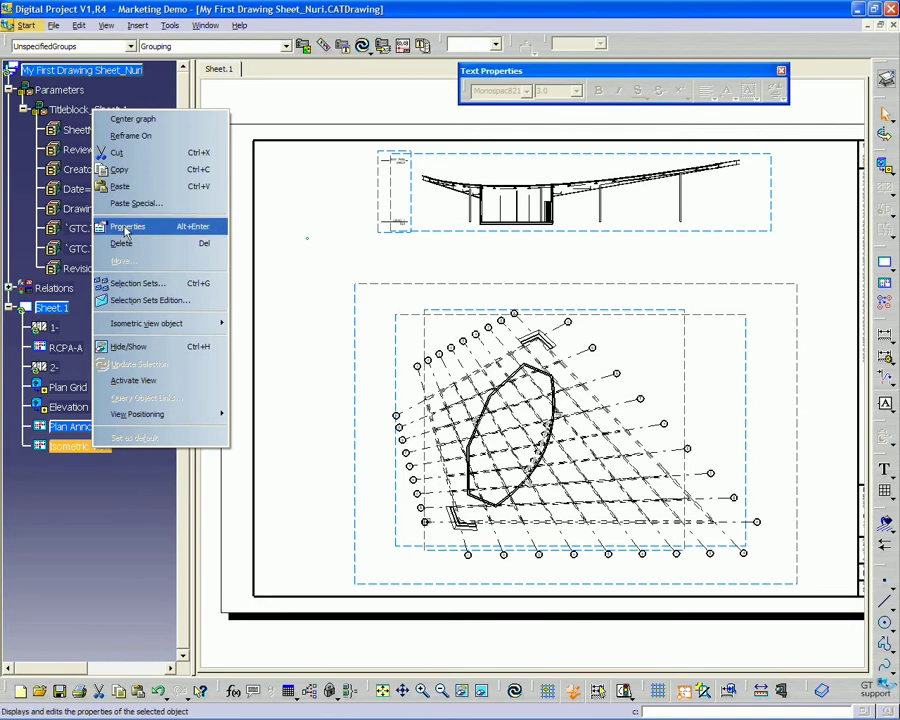
click(126, 228)
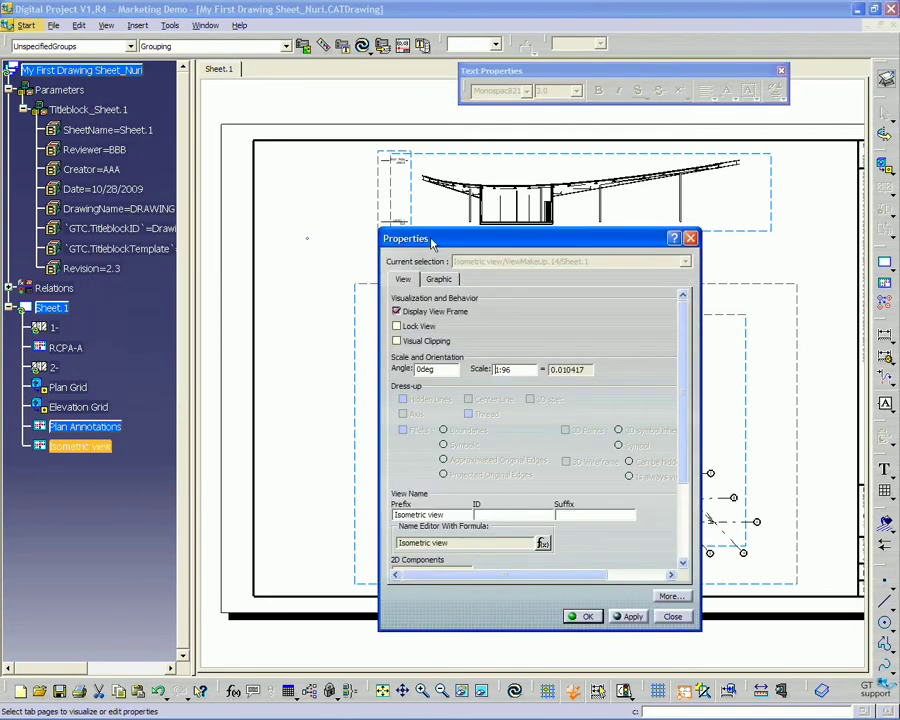
drag(431, 238, 384, 239)
drag(400, 516, 249, 516)
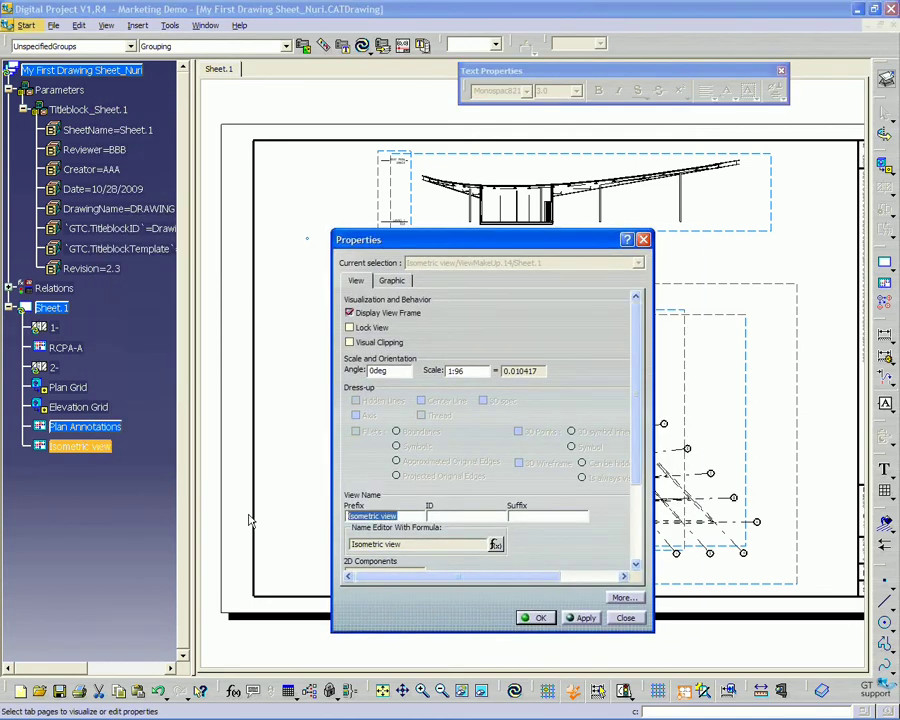
text(Section Annota)
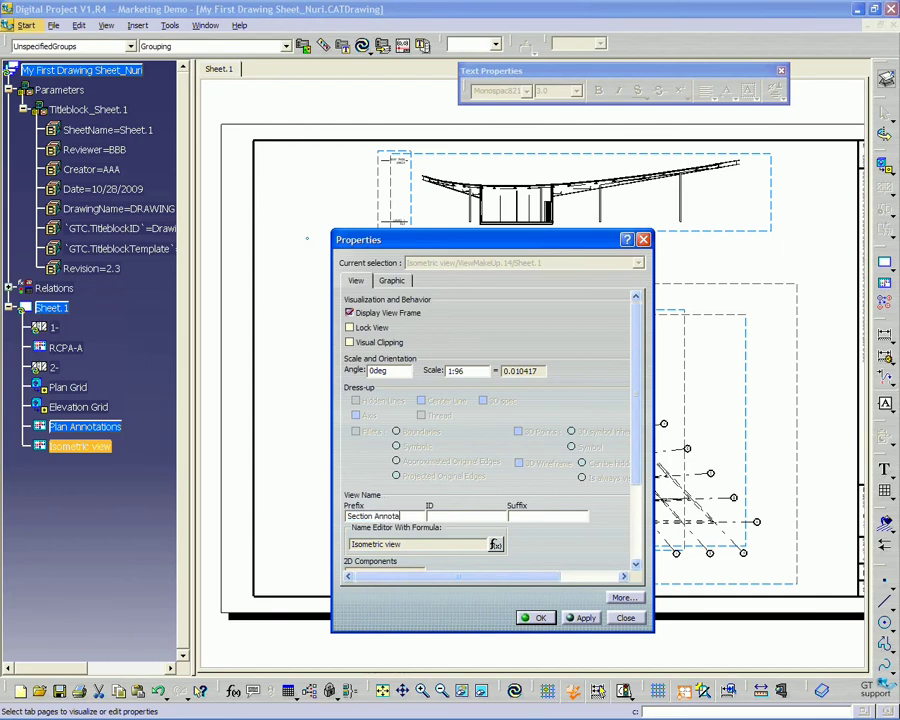
text(tions)
click(536, 617)
click(537, 617)
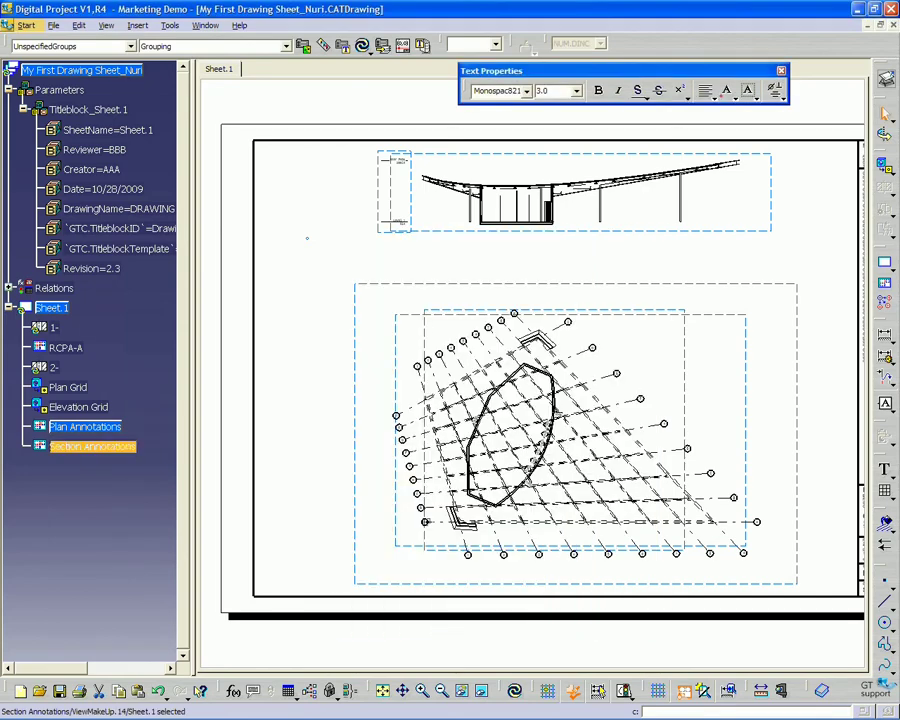
click(310, 260)
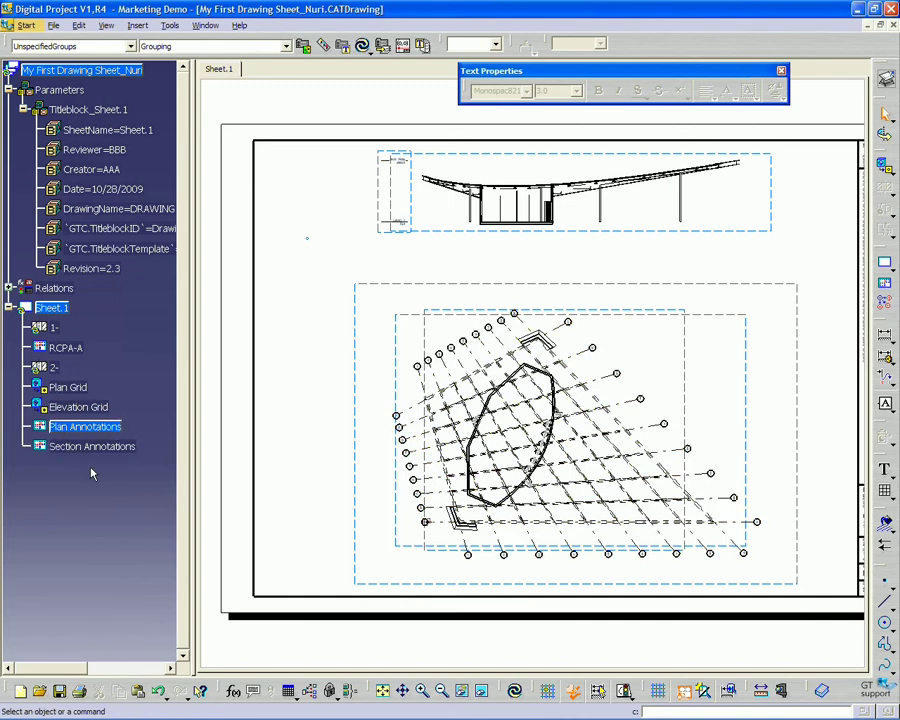
click(127, 424)
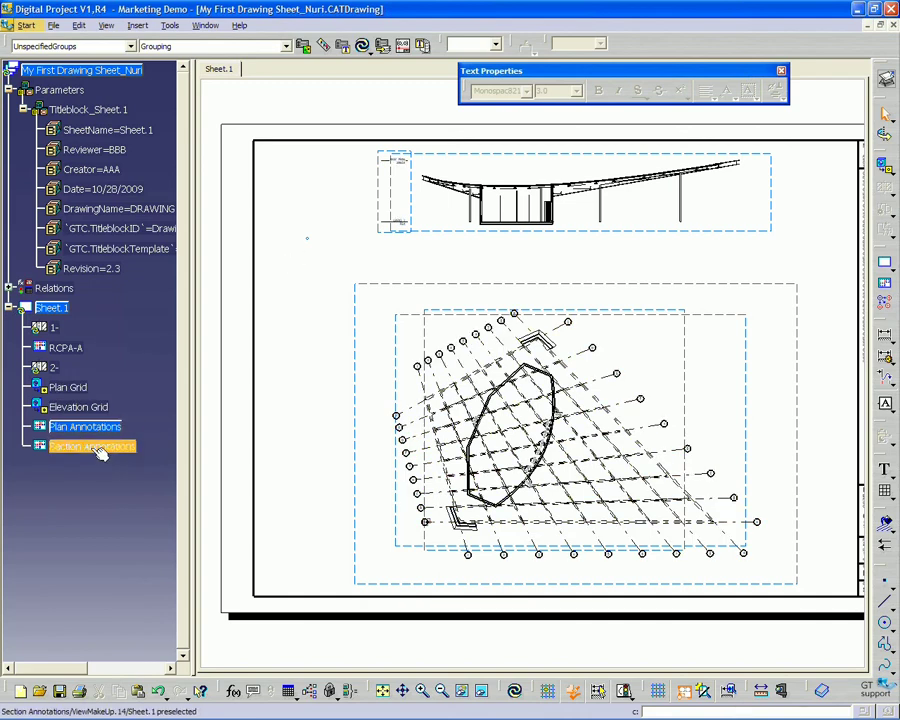